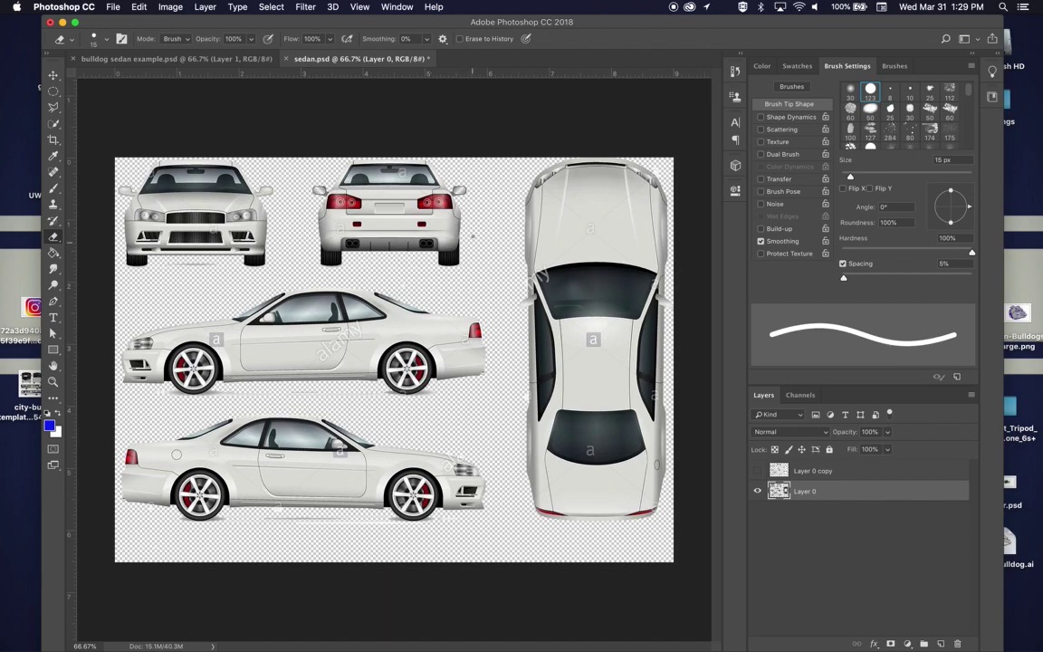
Show Layer 0 copy and Magic-Erase the top-view car's windshield, side and rear windows
key("super+comma")
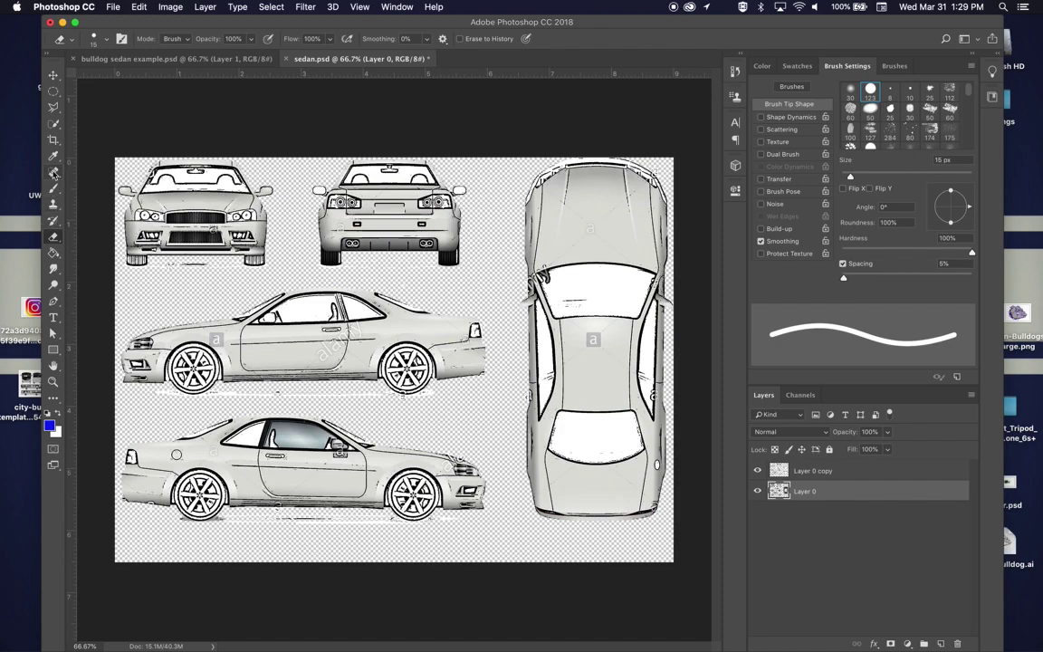
left_click(54, 238)
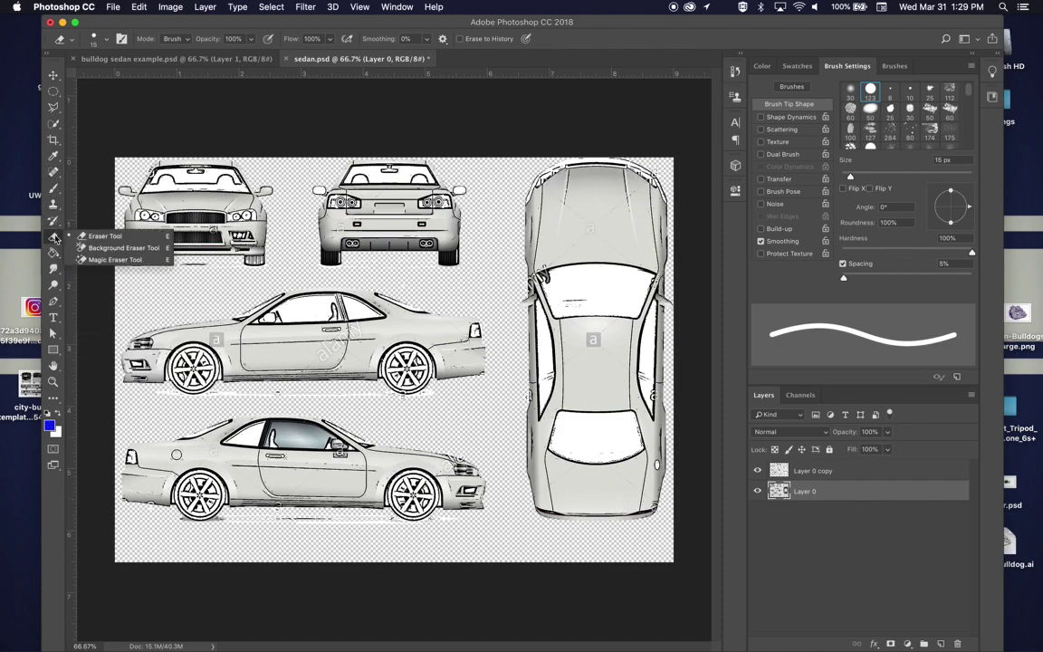
left_click(115, 259)
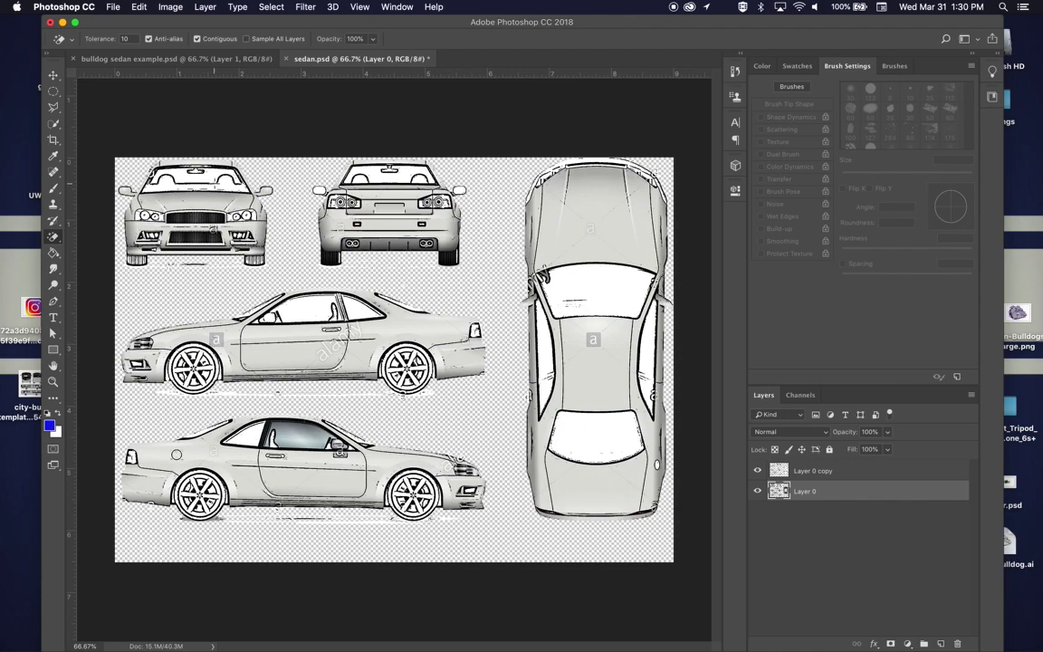
left_click(798, 476)
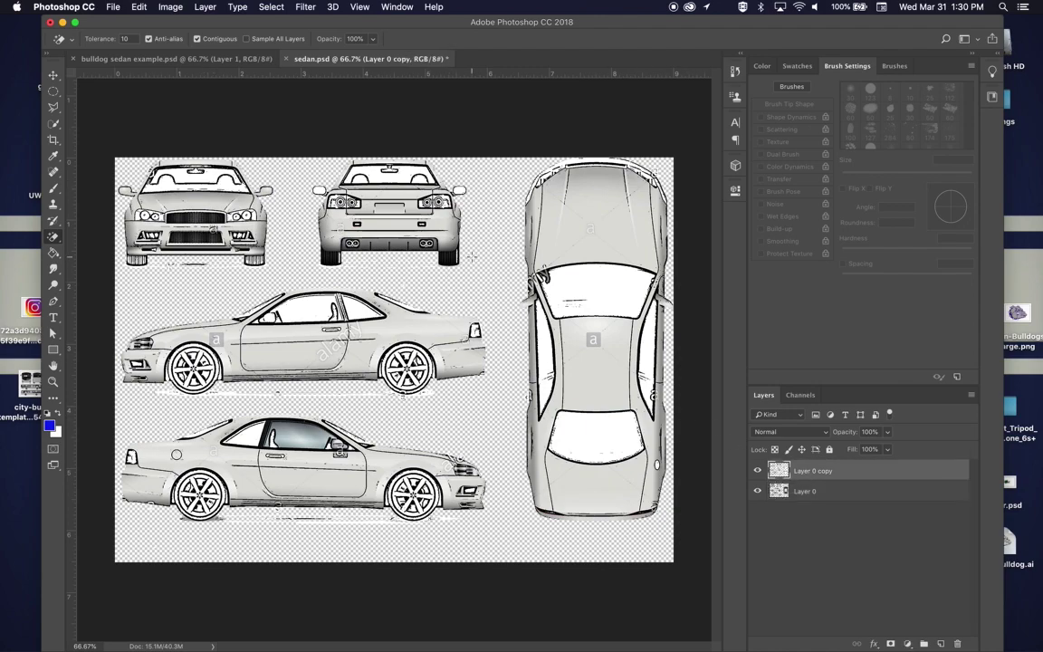
left_click(580, 281)
left_click(545, 353)
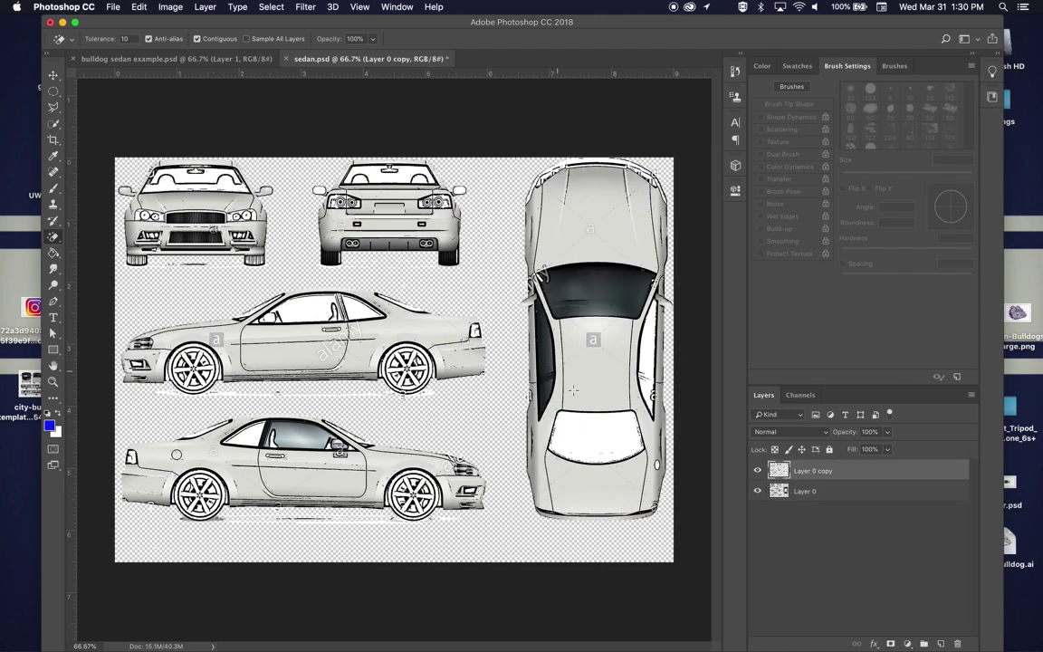
left_click(604, 432)
left_click(646, 357)
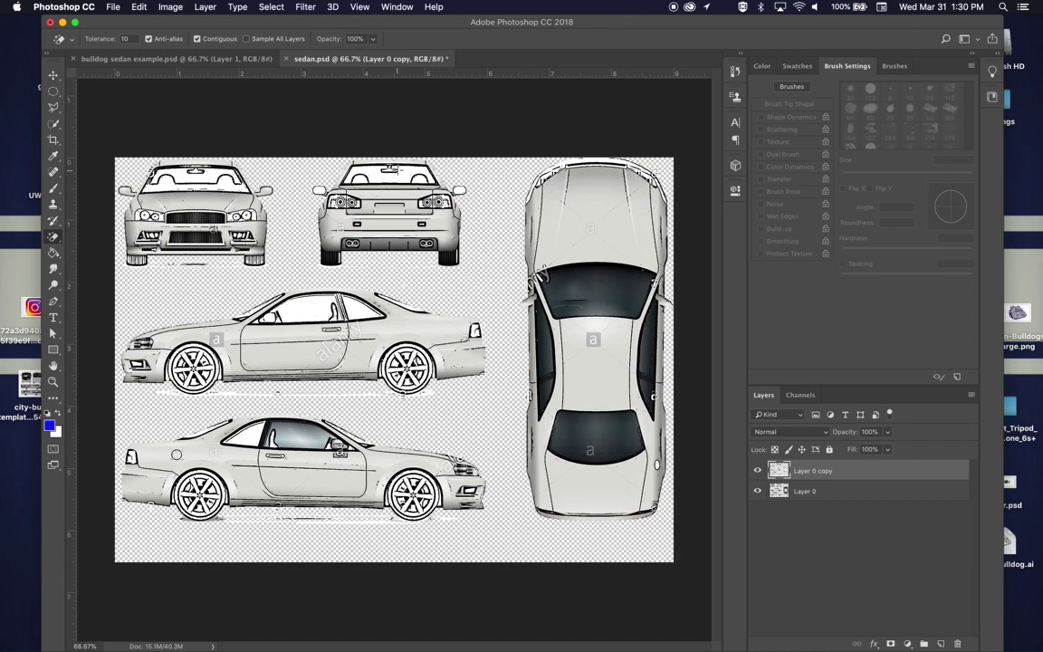
Erase the rear, front and upper side-view windows, then add a new Layer 1 above Layer 0
left_click(406, 178)
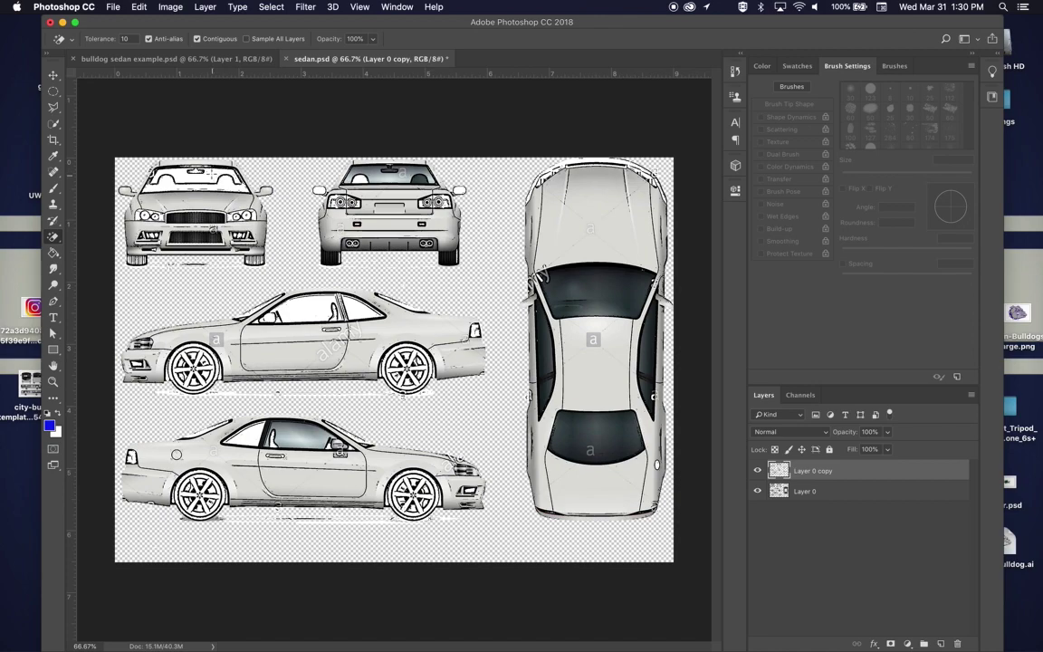
left_click(224, 180)
left_click(288, 308)
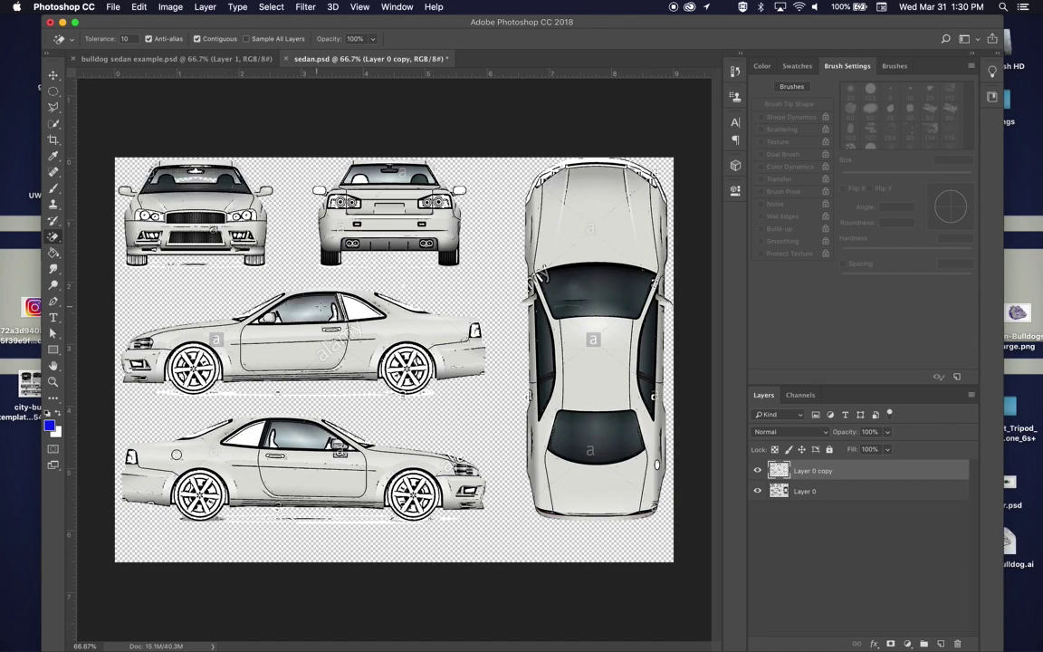
left_click(322, 307)
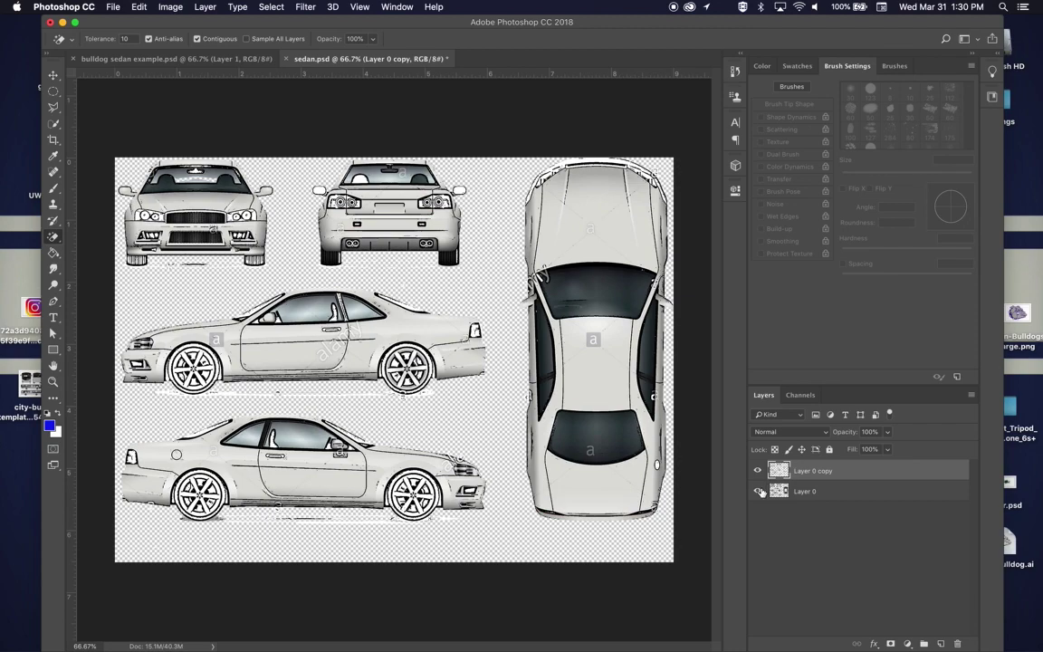
left_click(793, 490)
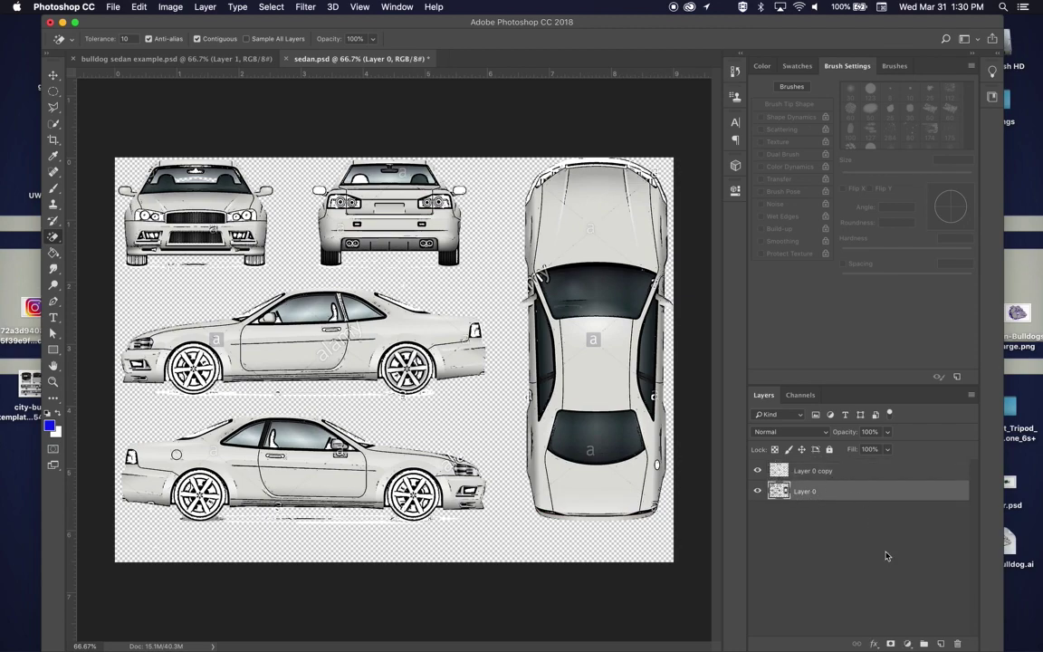
key("super+alt+shift+n")
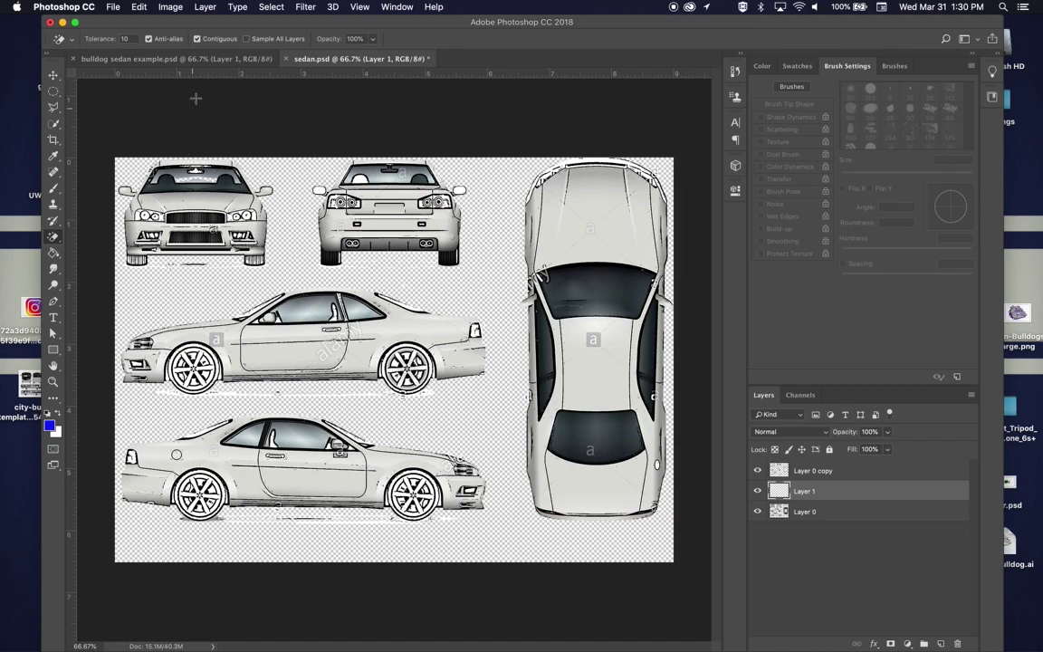
left_click(195, 59)
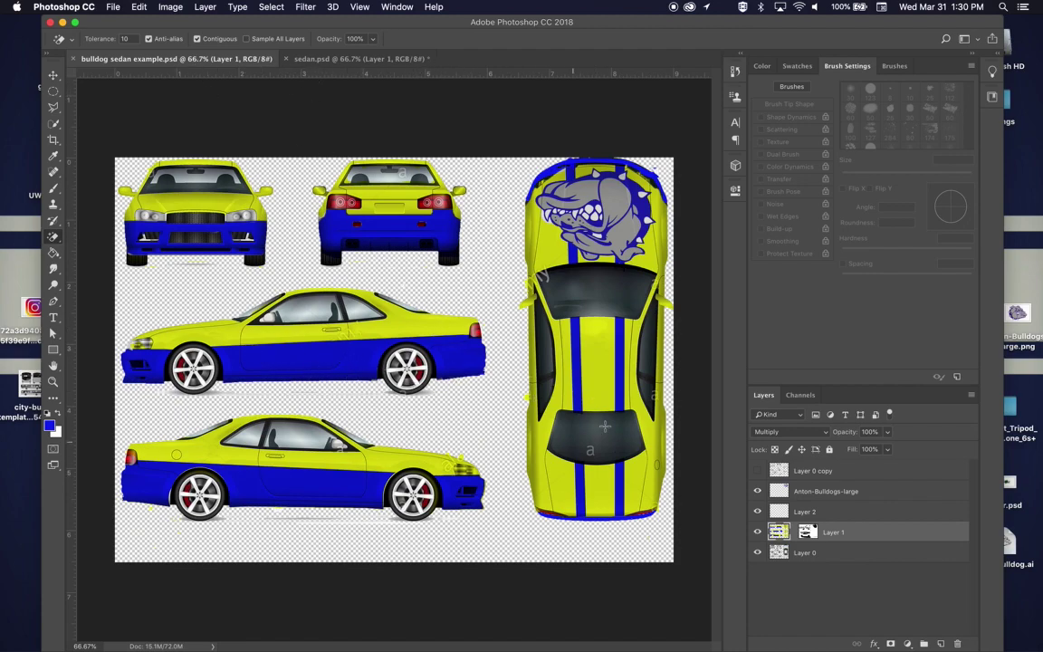
left_click(340, 60)
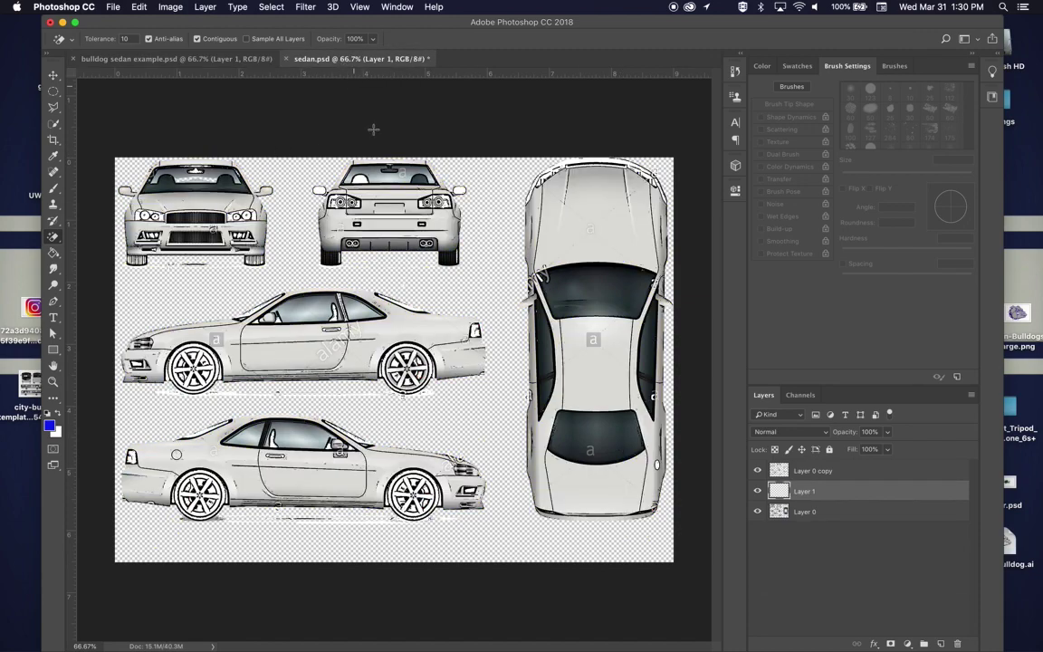
Set the foreground colour to yellow in the Color Picker
left_click(50, 423)
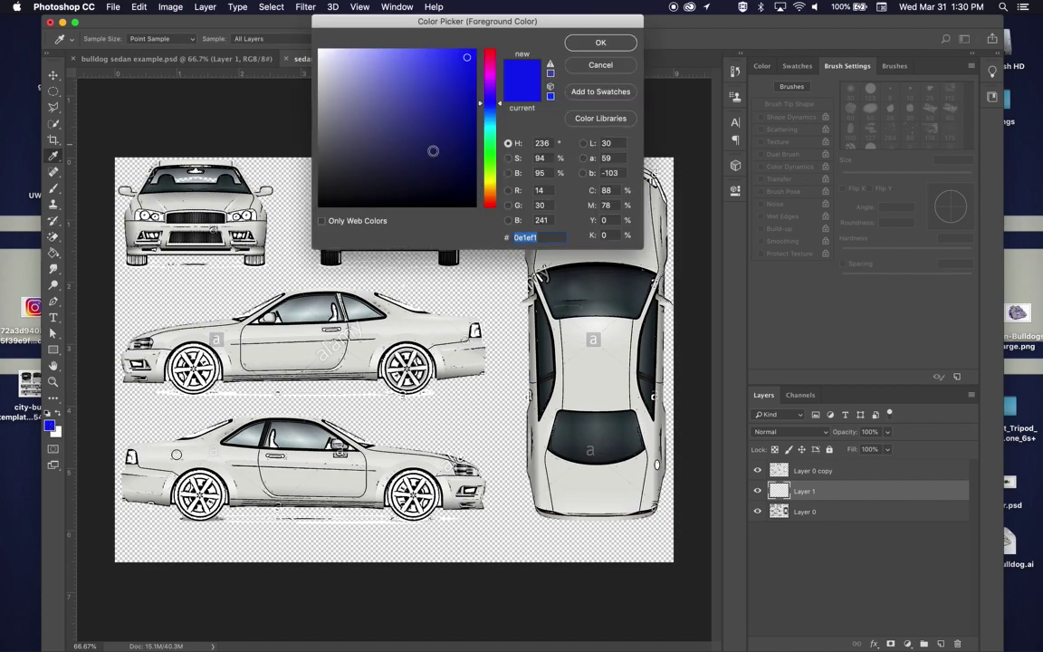
left_click(489, 181)
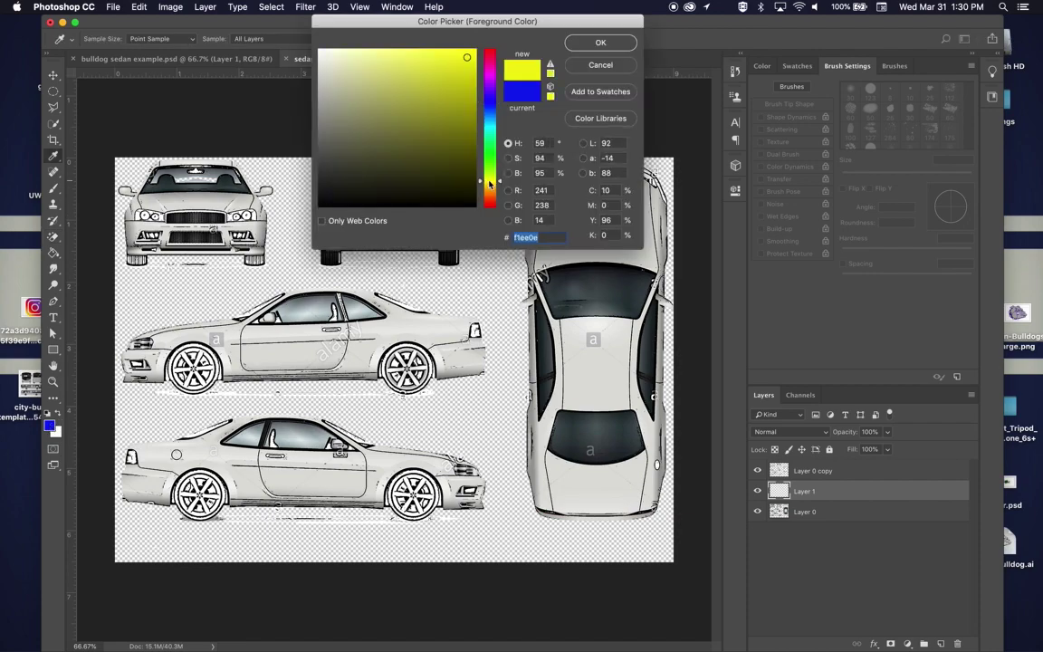
left_click(584, 43)
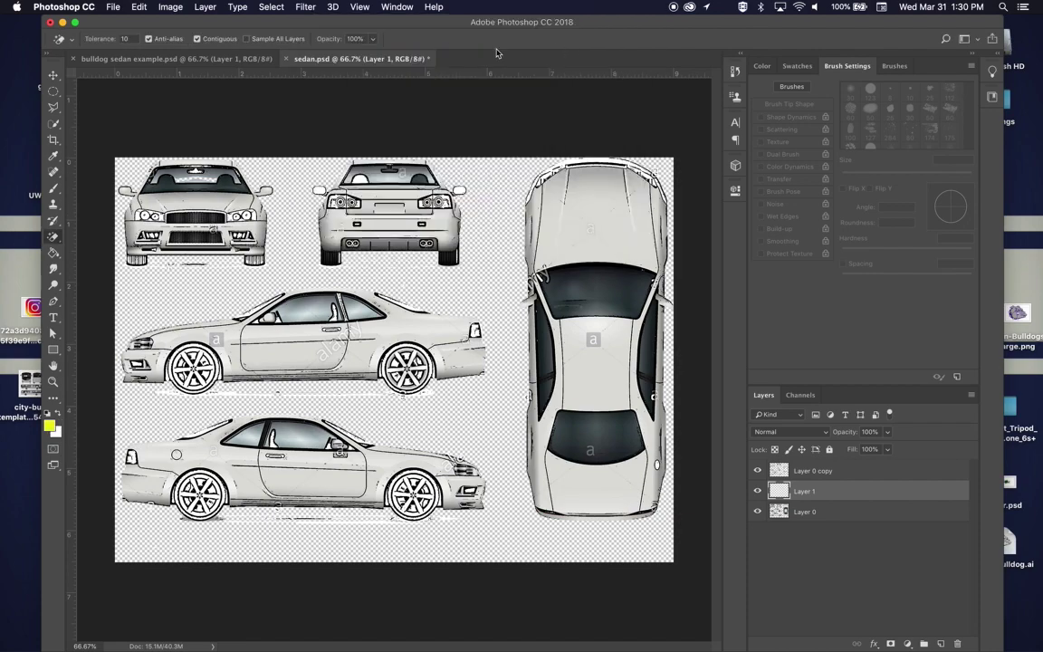
Fill Layer 1 with the yellow foreground in Normal mode, then hide Layer 0 copy
left_click(136, 7)
left_click(161, 205)
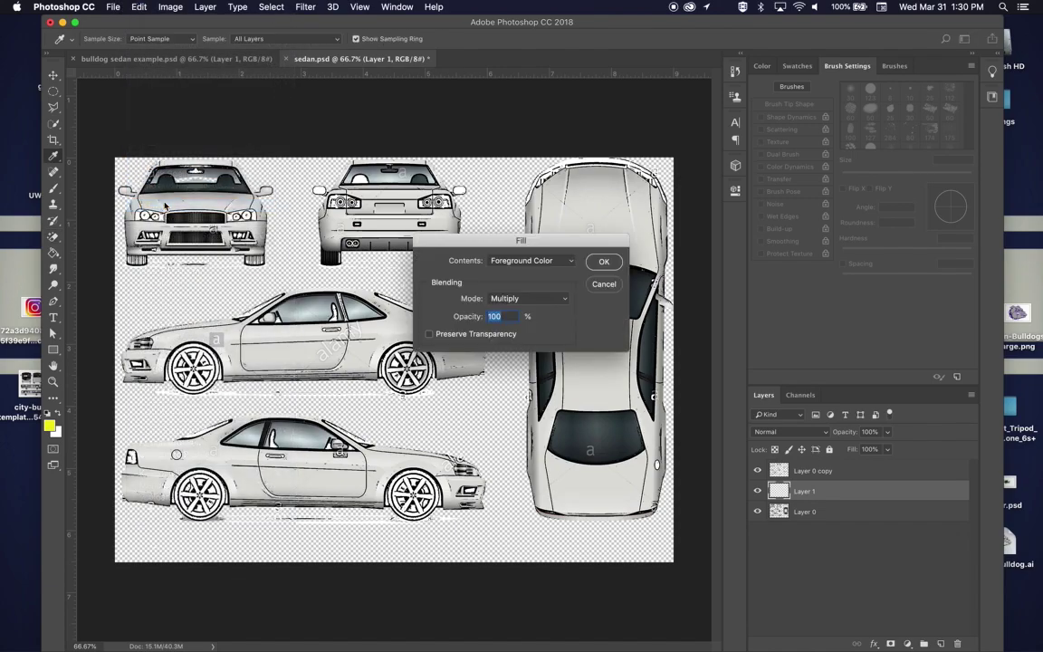
left_click(530, 299)
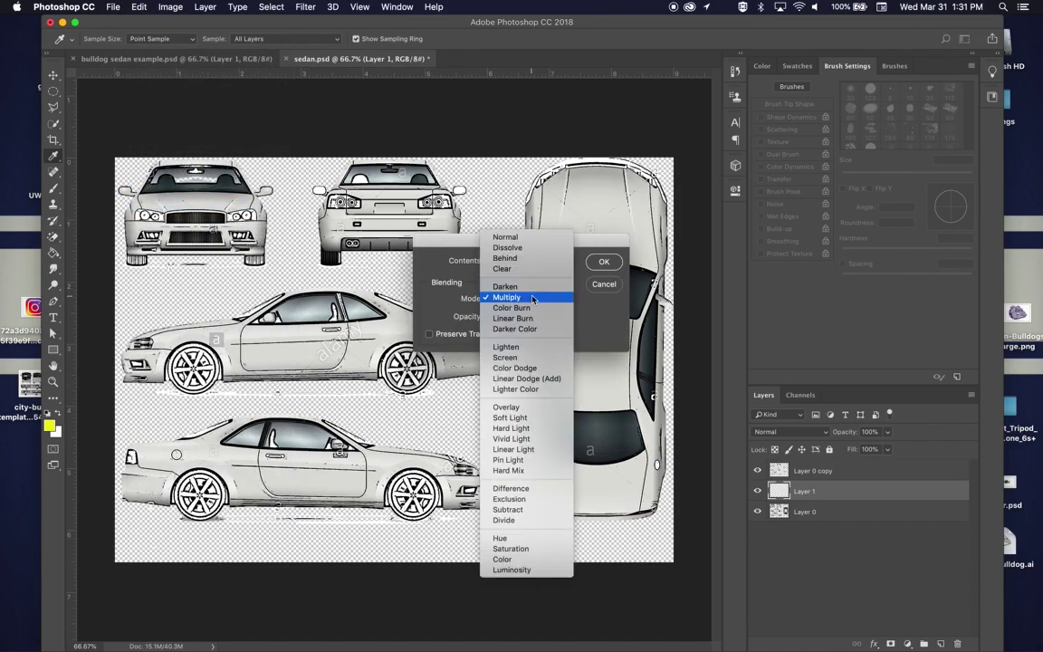
left_click(505, 237)
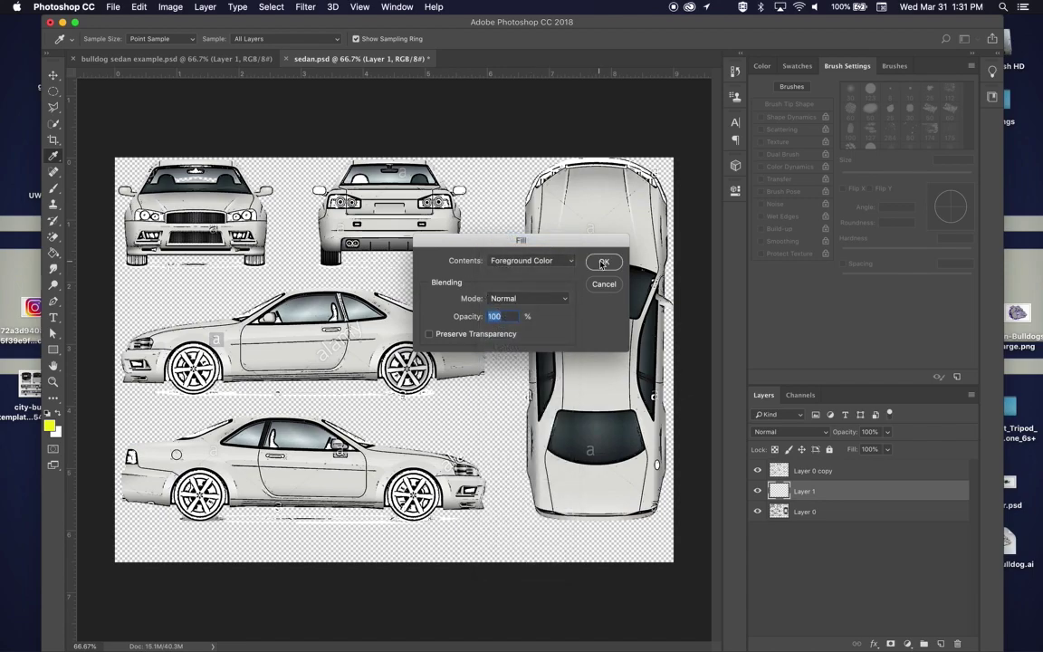
left_click(603, 263)
key("e")
left_click(757, 470)
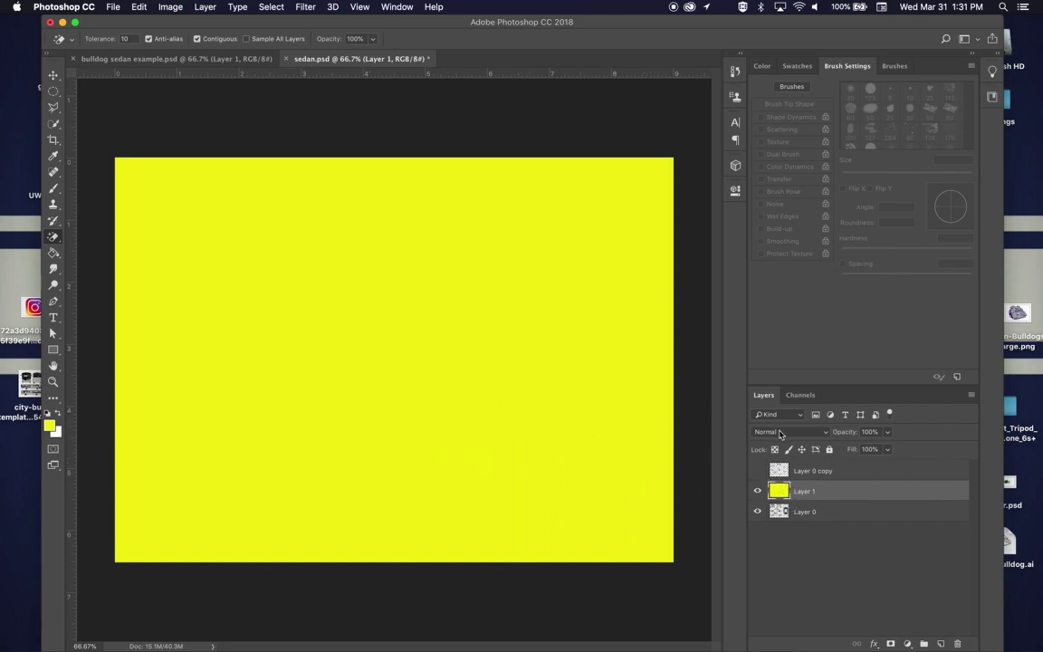
Set Layer 1 to Multiply, clip it to Layer 0, then select Layer 0
left_click(780, 433)
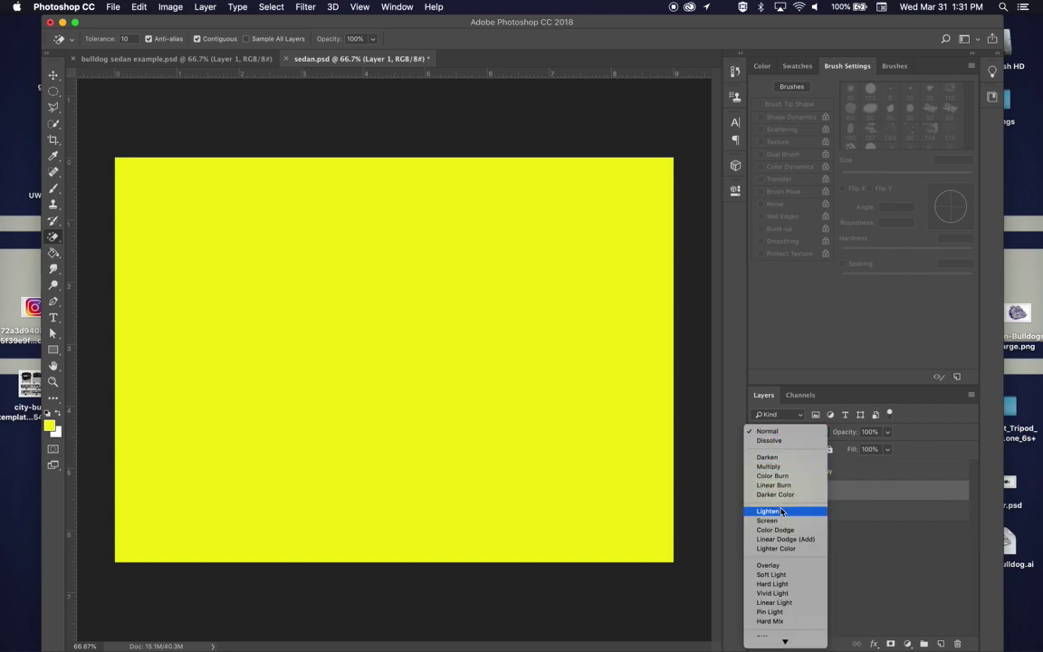
left_click(782, 468)
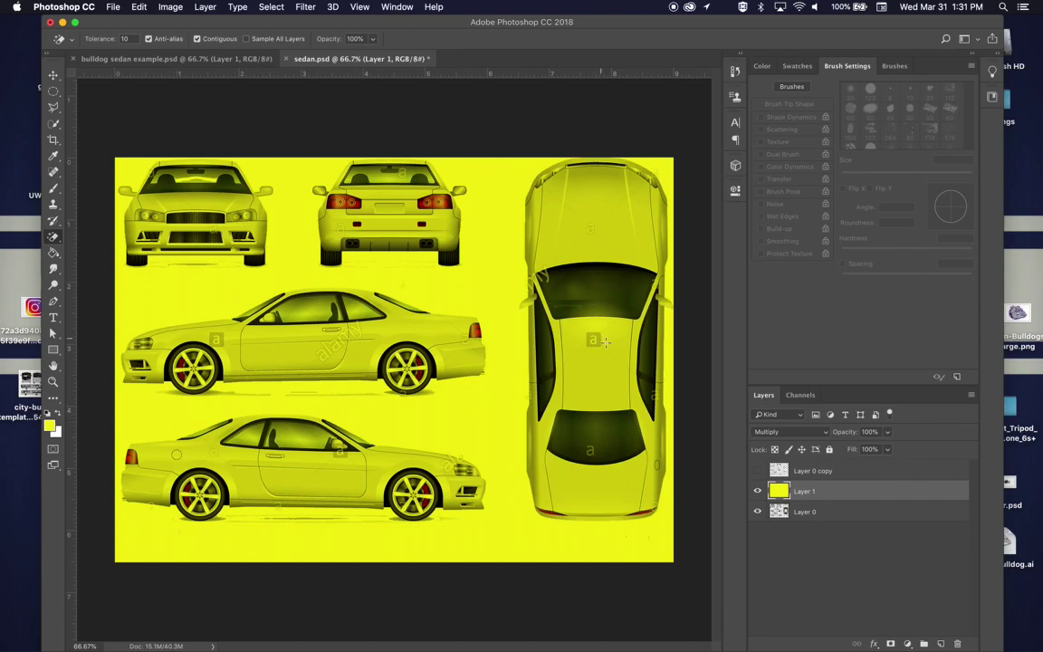
right_click(804, 493)
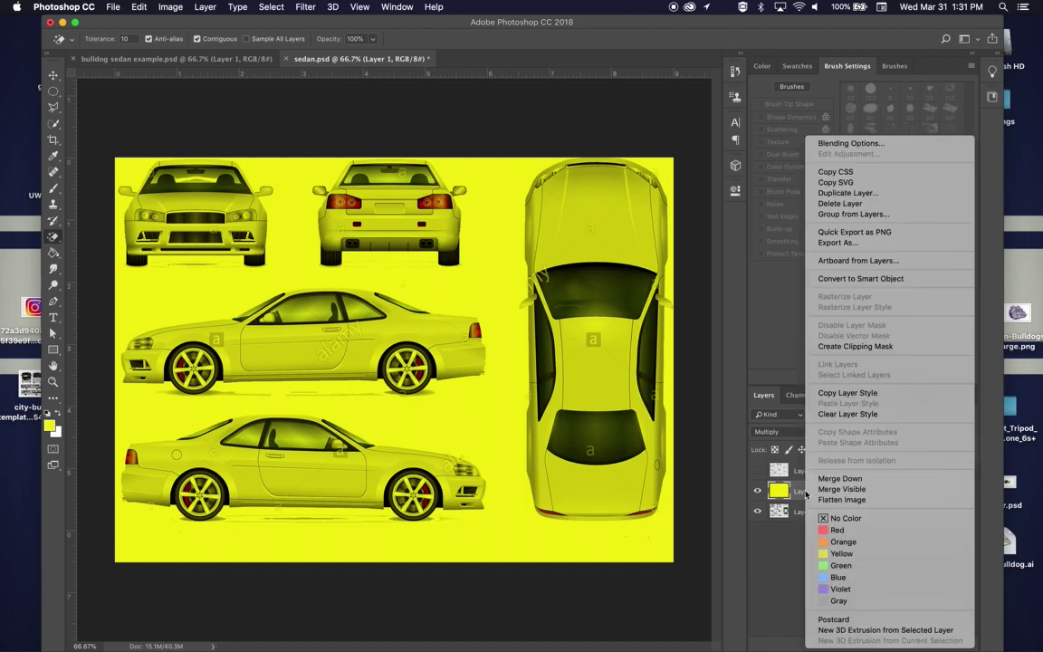
left_click(829, 347)
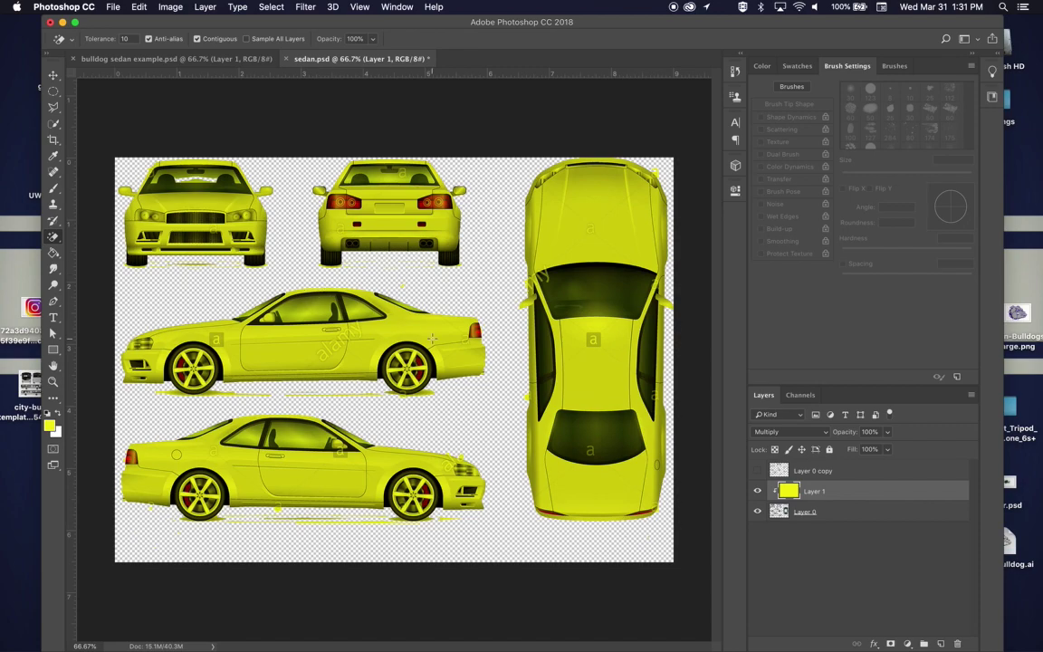
left_click(780, 512)
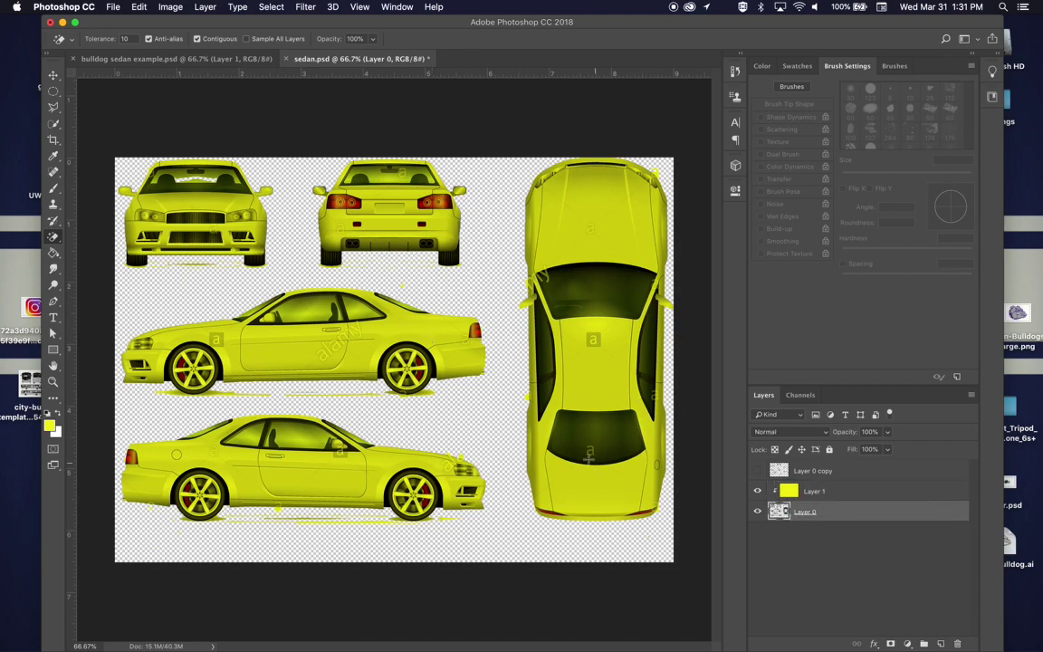
Give Layer 1 an inverted layer mask from a Quick Selection, then select Layer 0
left_click(55, 126)
left_click(56, 127)
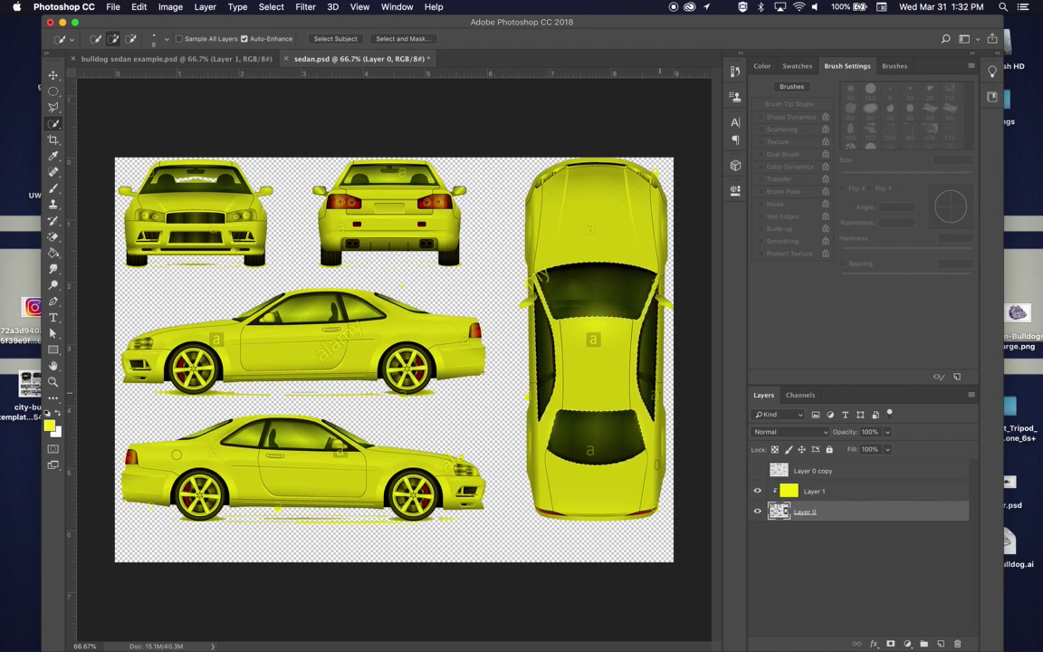
left_click(803, 493)
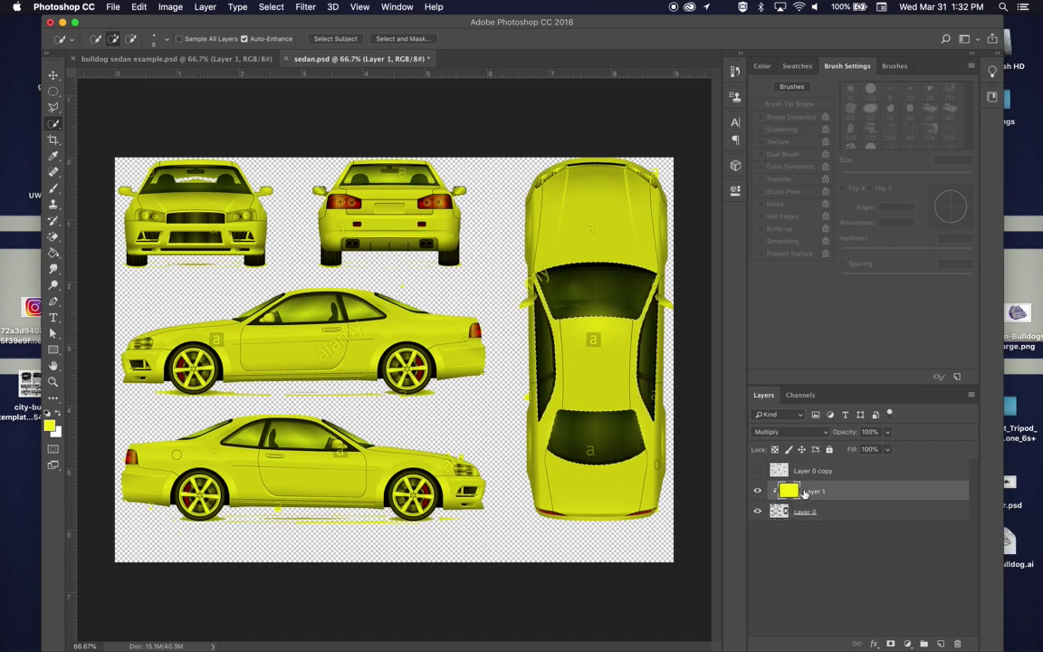
left_click(891, 643)
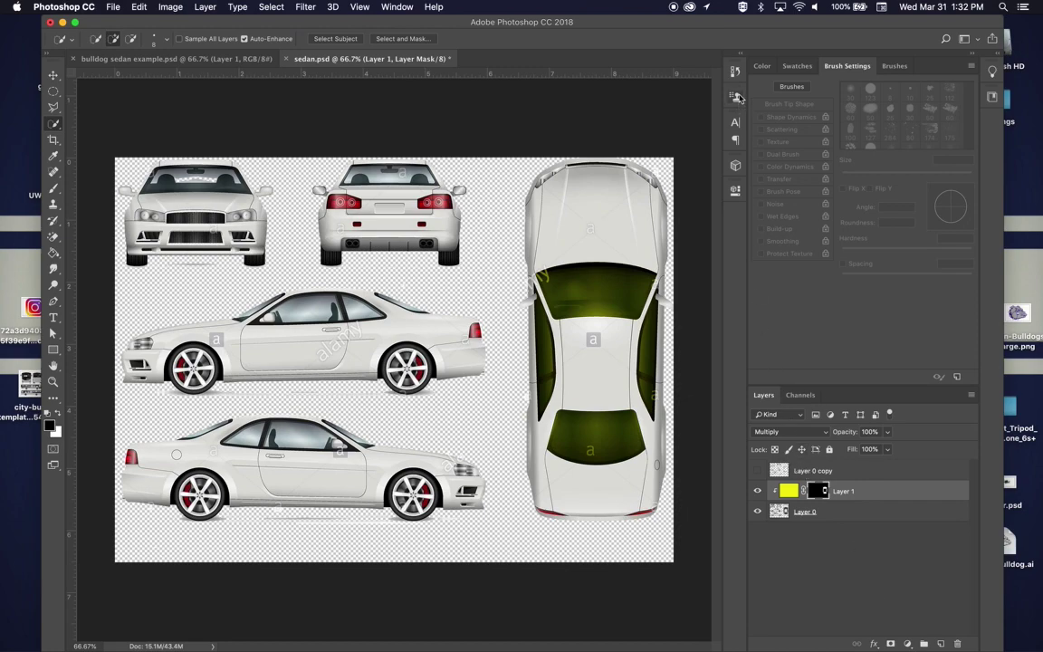
left_click(735, 190)
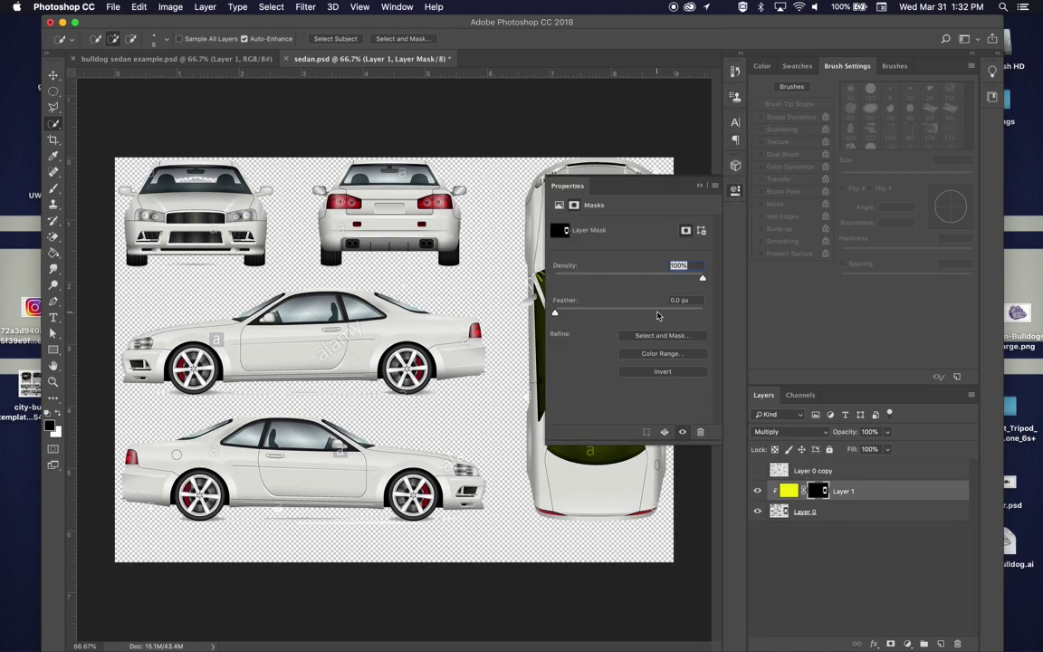
left_click(661, 380)
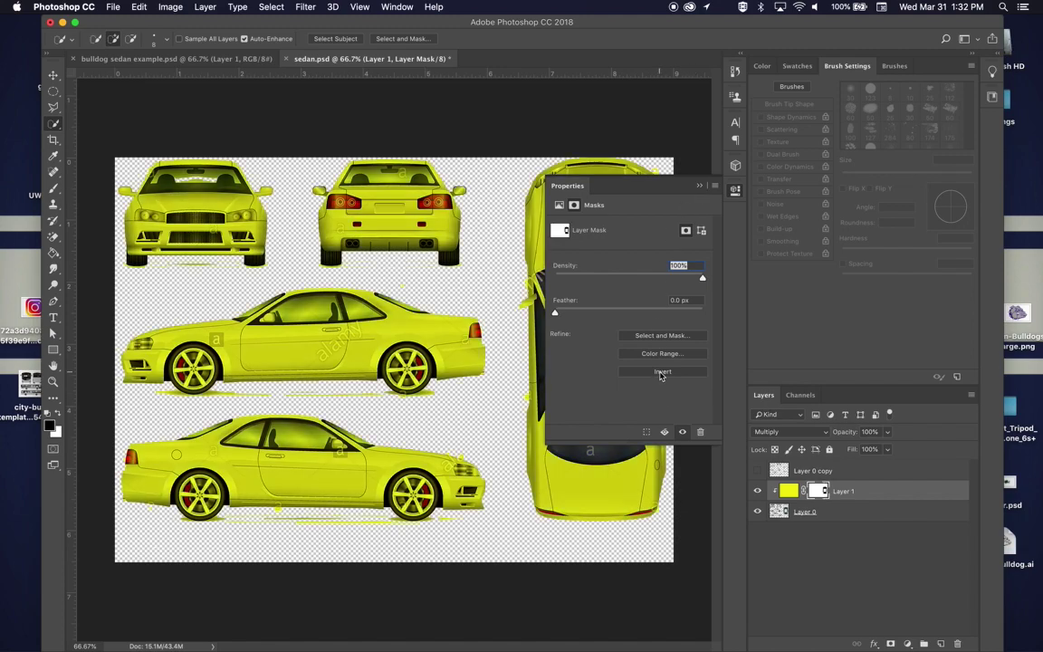
left_click(698, 186)
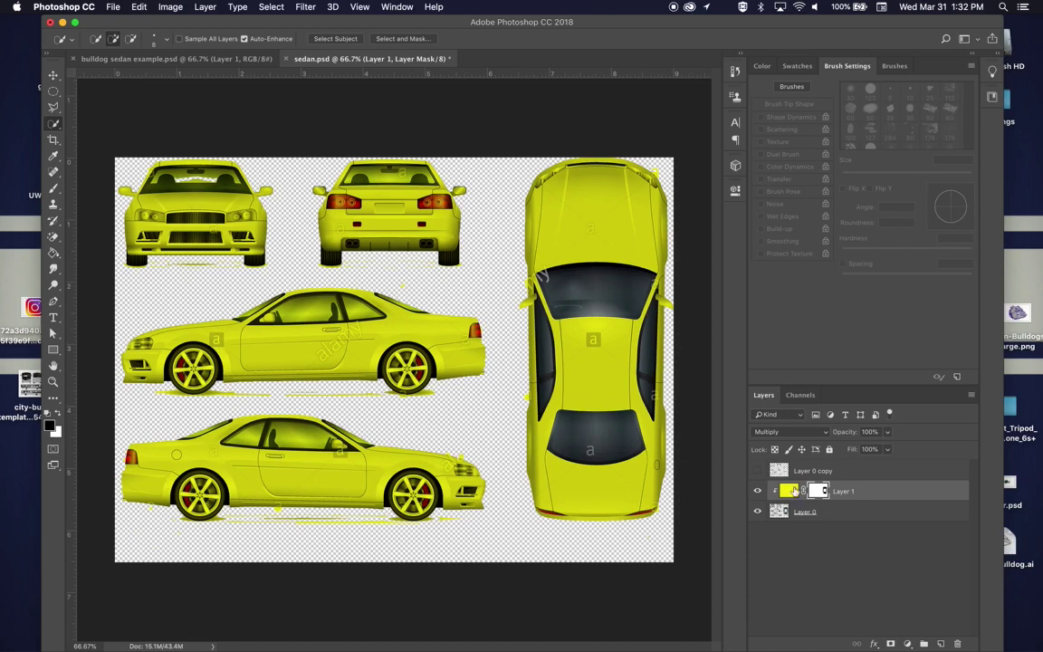
left_click(768, 511)
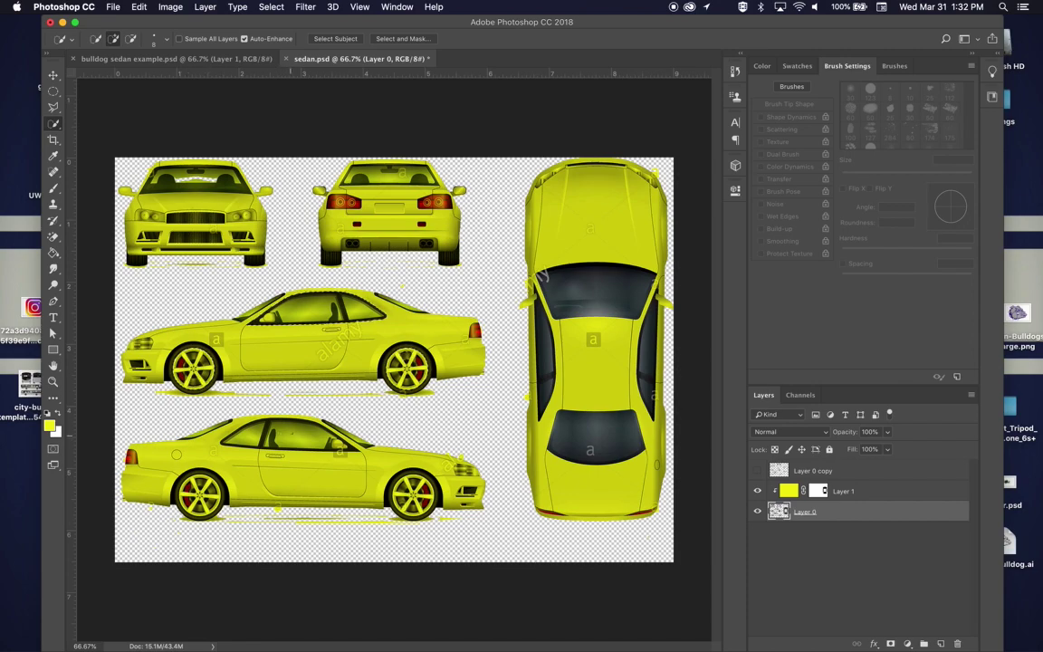
On Layer 1's mask, fill out windows and wheels, then brush-clean the streak and rear-view roof edge
left_click(815, 491)
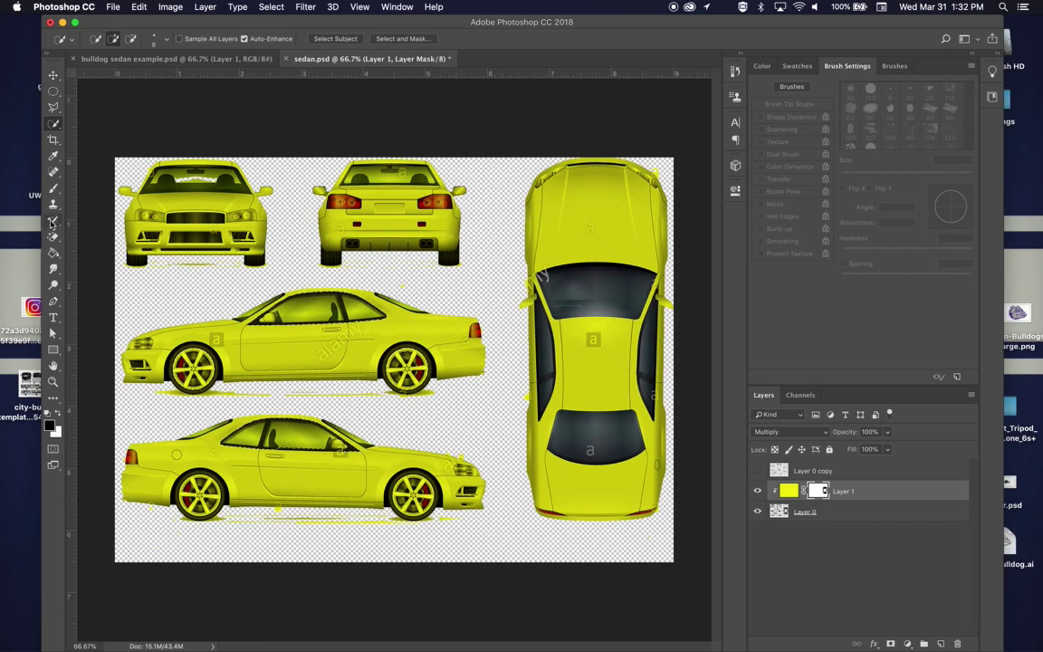
left_click(53, 253)
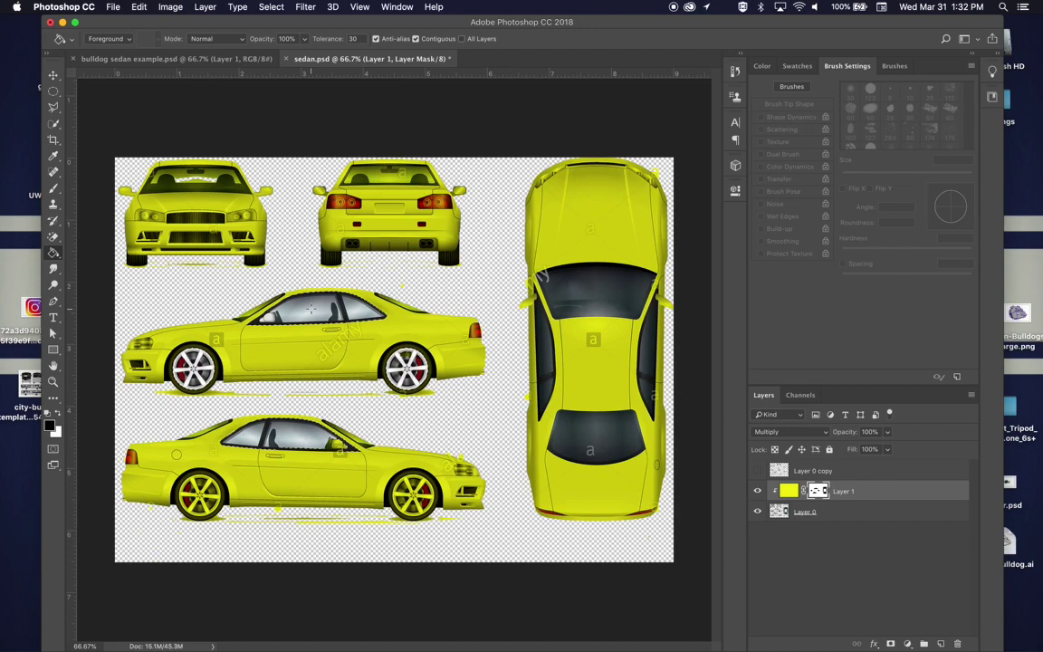
left_click(53, 189)
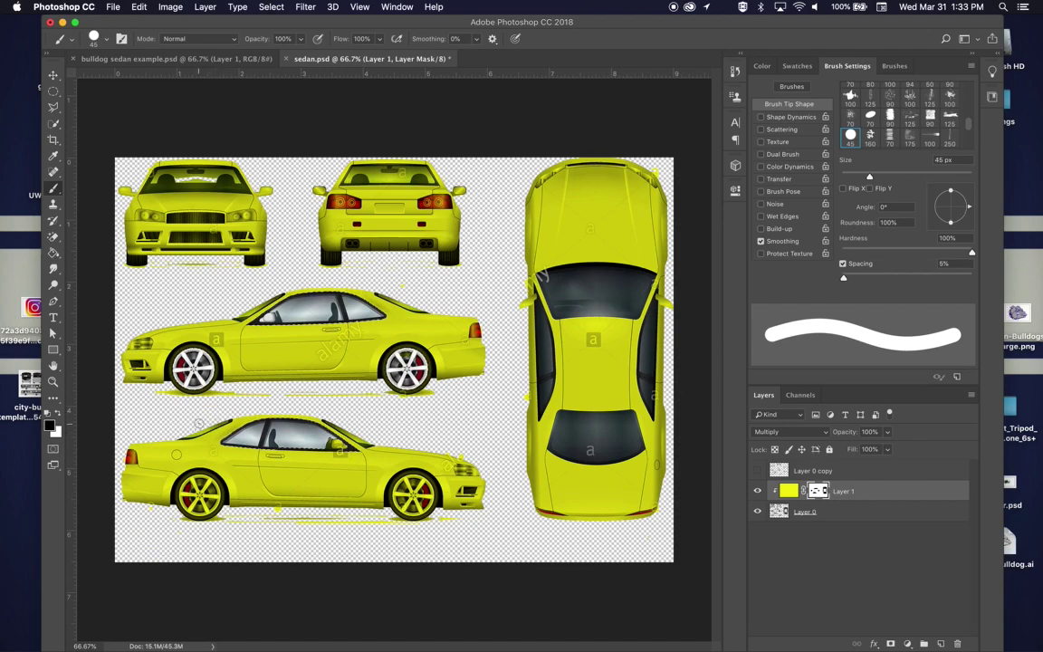
left_click(270, 6)
left_click_drag(194, 380, 145, 391)
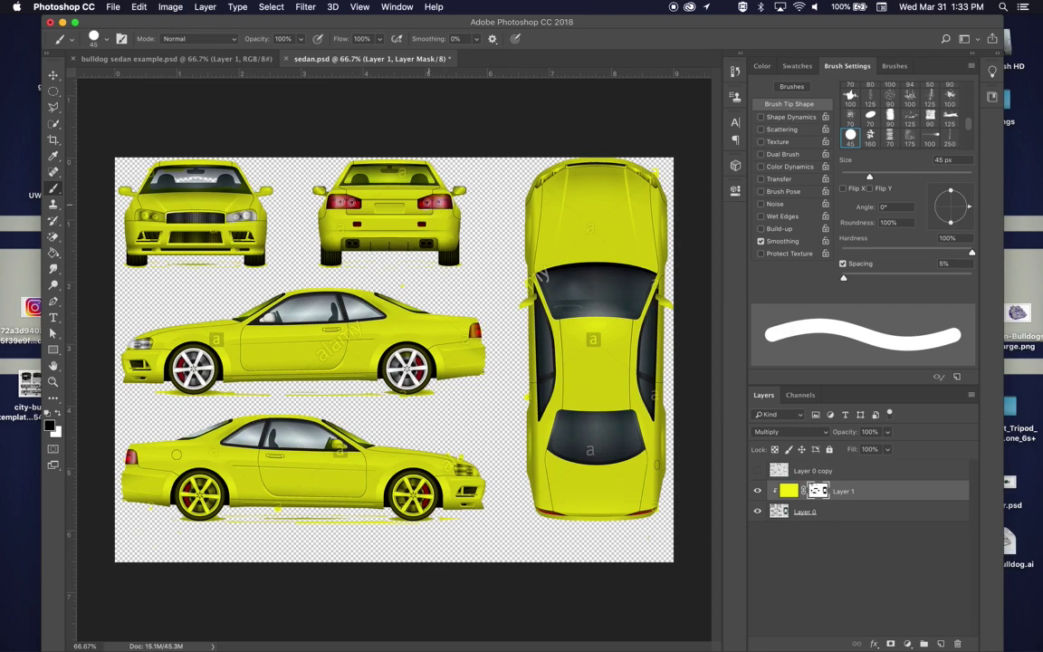
mouse_move(381, 160)
left_mouse_down()
mouse_move(317, 159)
mouse_move(385, 159)
left_mouse_up()
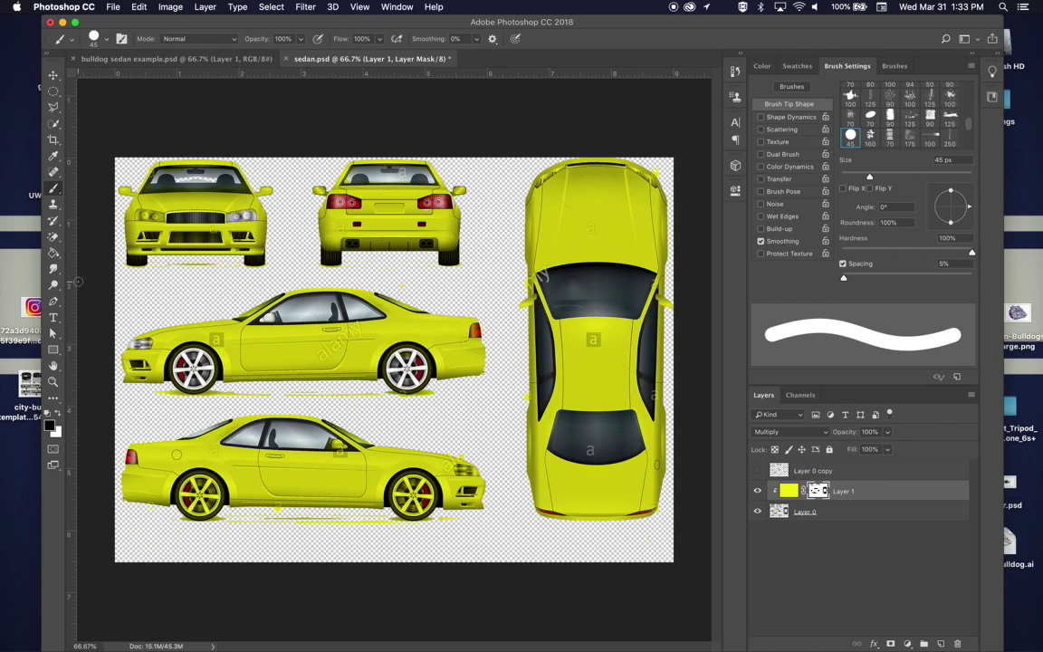
left_click(53, 107)
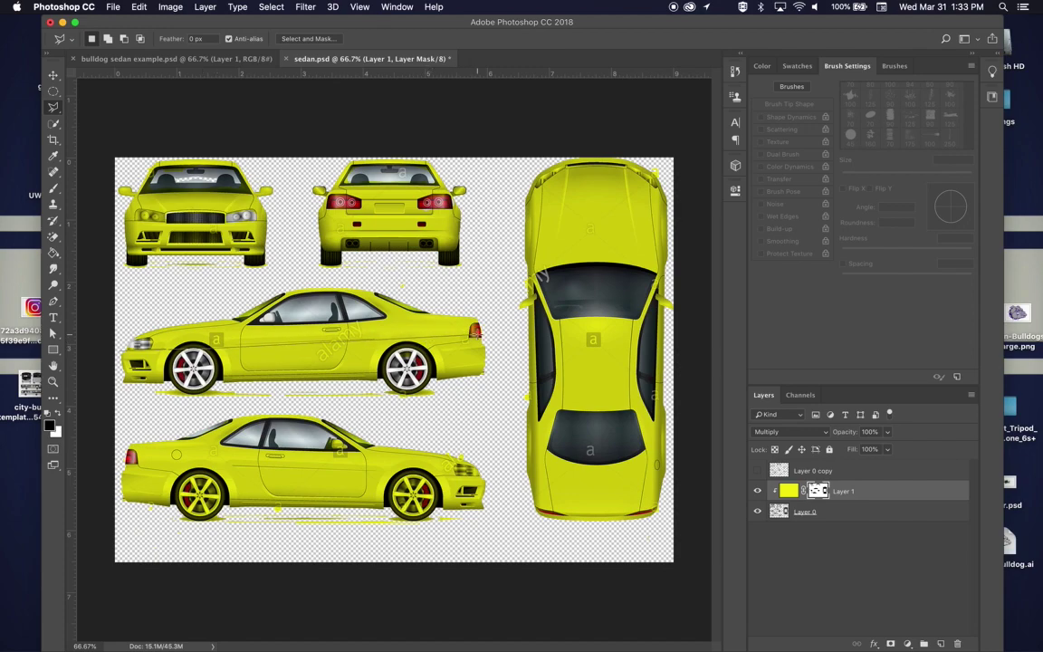
Lasso the upper side view's lower body and fill it blue on Layer 1
mouse_move(487, 338)
left_mouse_down()
mouse_move(490, 367)
mouse_move(459, 388)
mouse_move(363, 320)
mouse_move(337, 344)
mouse_move(245, 347)
mouse_move(198, 348)
mouse_move(162, 326)
mouse_move(152, 344)
mouse_move(122, 353)
mouse_move(107, 342)
mouse_move(109, 322)
mouse_move(119, 353)
left_mouse_up()
left_click(785, 492)
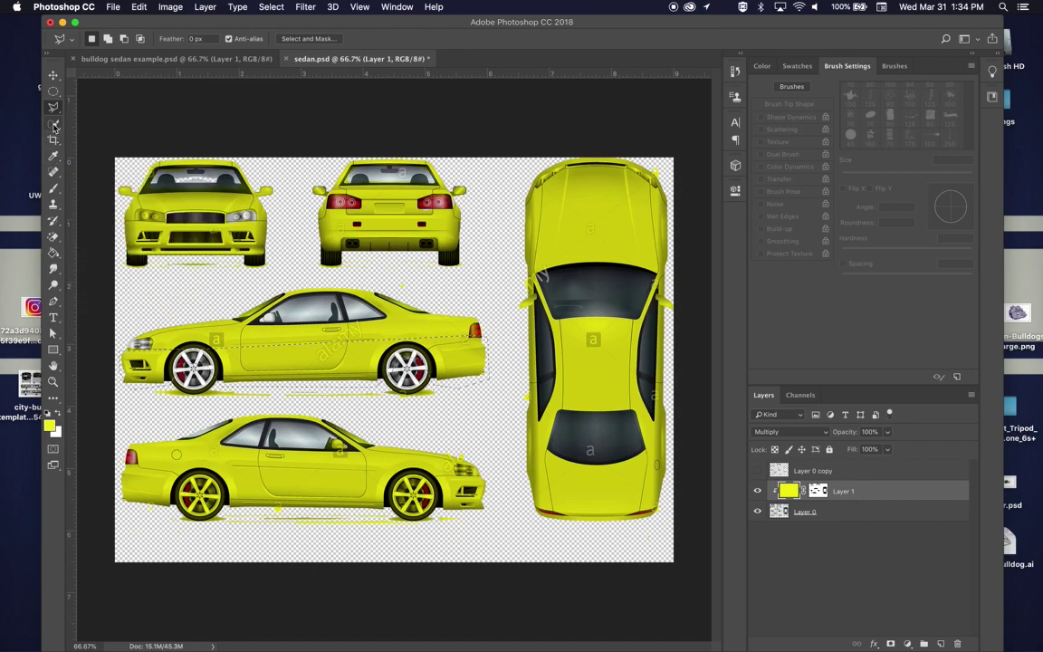
left_click(54, 253)
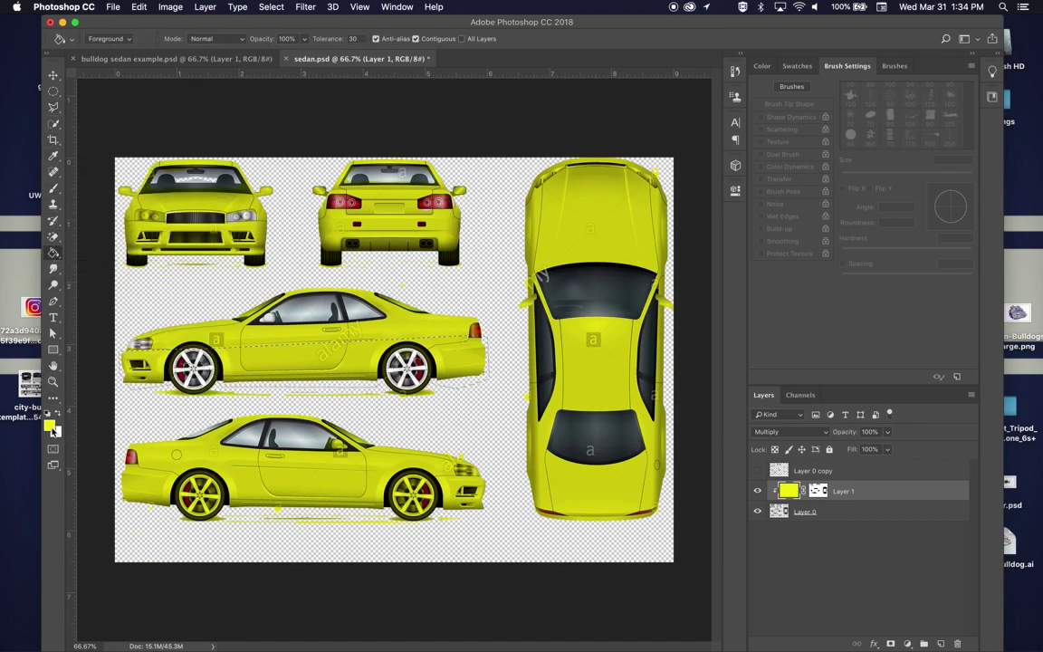
left_click(49, 425)
left_click(492, 113)
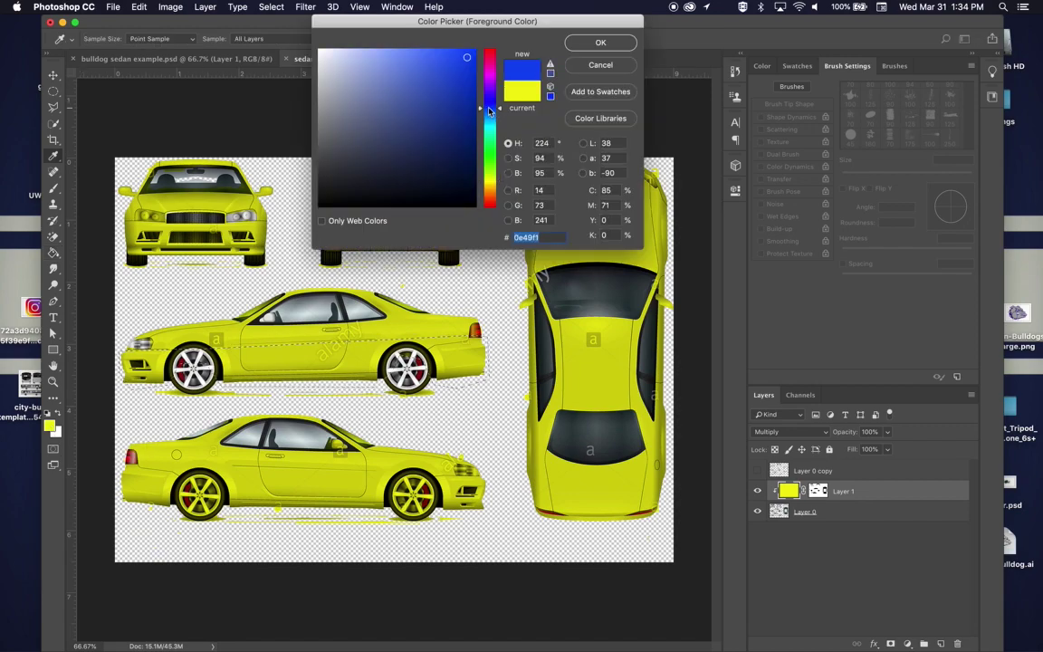
left_click(600, 43)
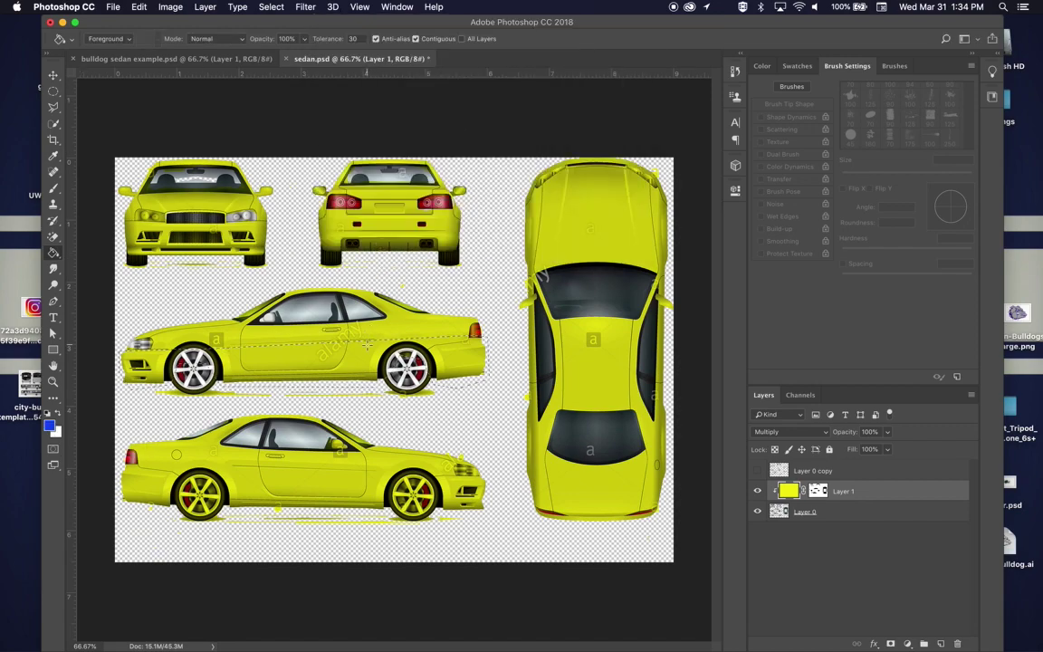
left_click(334, 355)
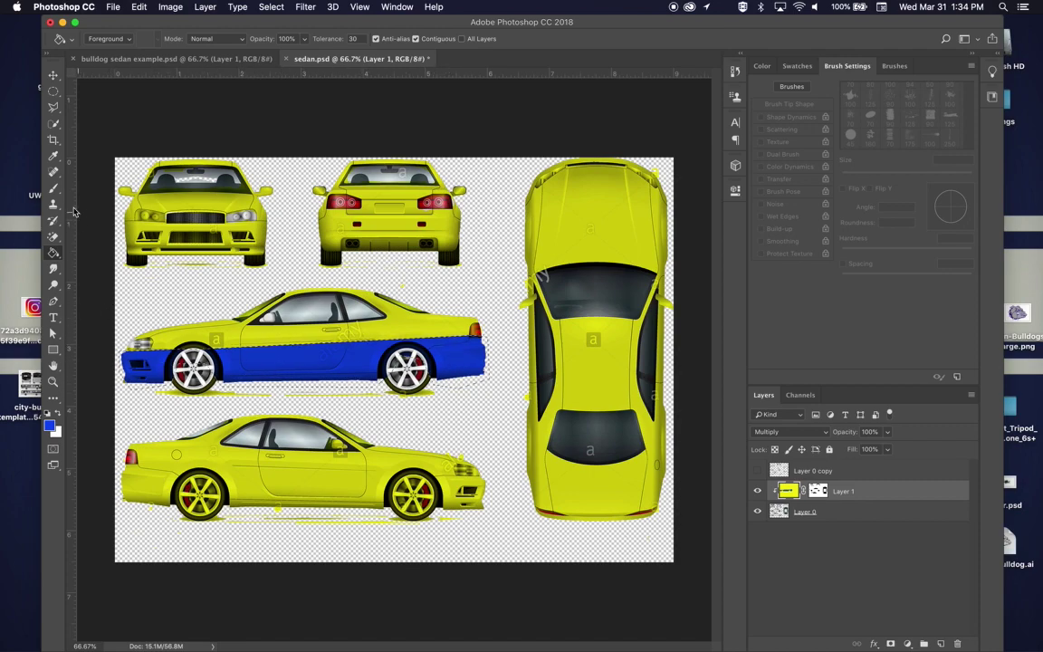
left_click(53, 107)
key("ctrl+d")
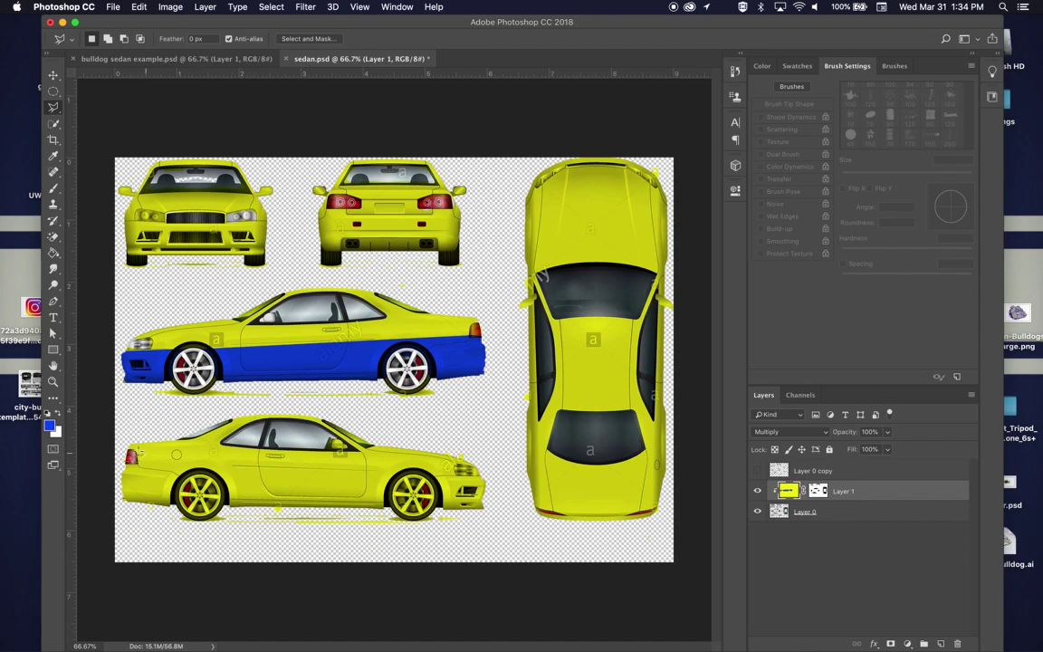
Lasso the lower side view's lower body, dismissing the no-pixels-selected warning
left_click_drag(134, 410, 395, 435)
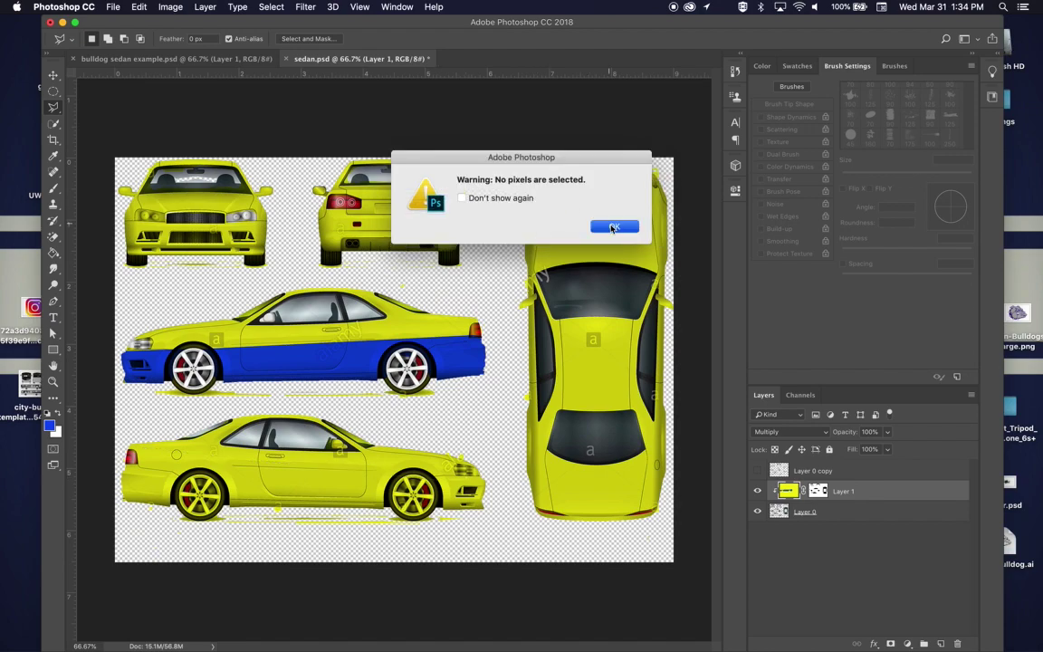
key("Return")
left_click(272, 7)
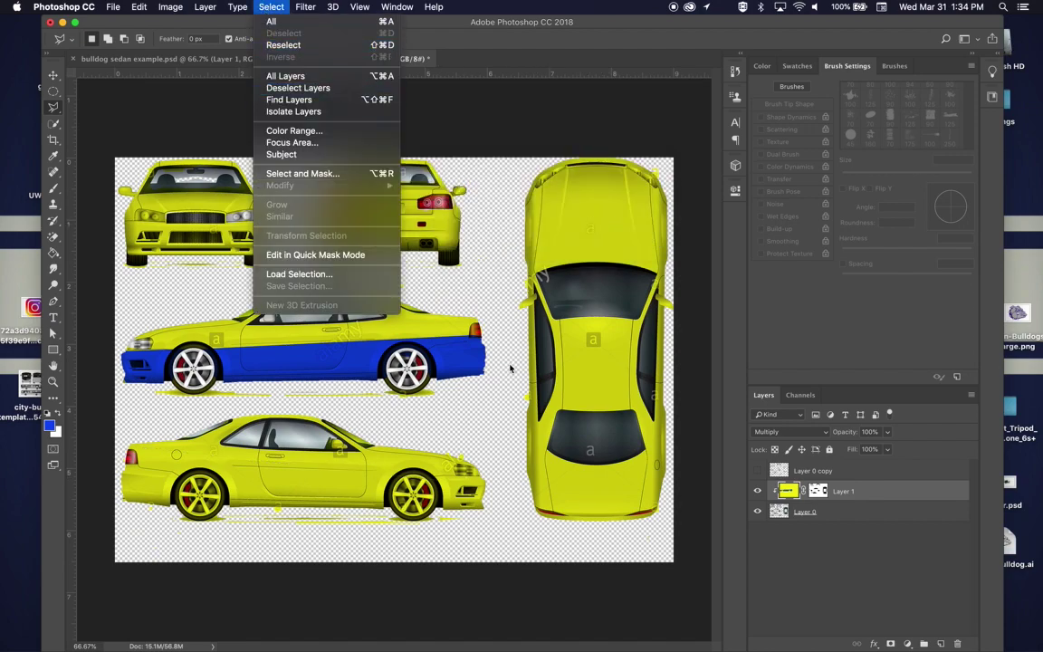
key("Escape")
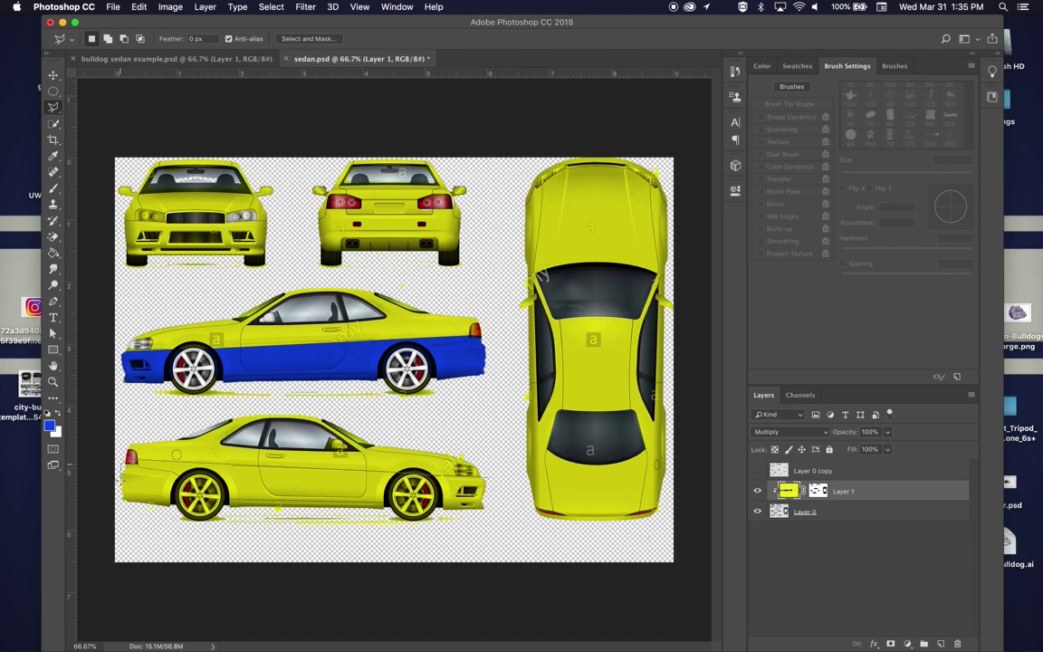
mouse_move(119, 497)
left_mouse_down()
mouse_move(297, 506)
mouse_move(402, 522)
mouse_move(509, 514)
mouse_move(487, 477)
left_mouse_up()
left_click(53, 251)
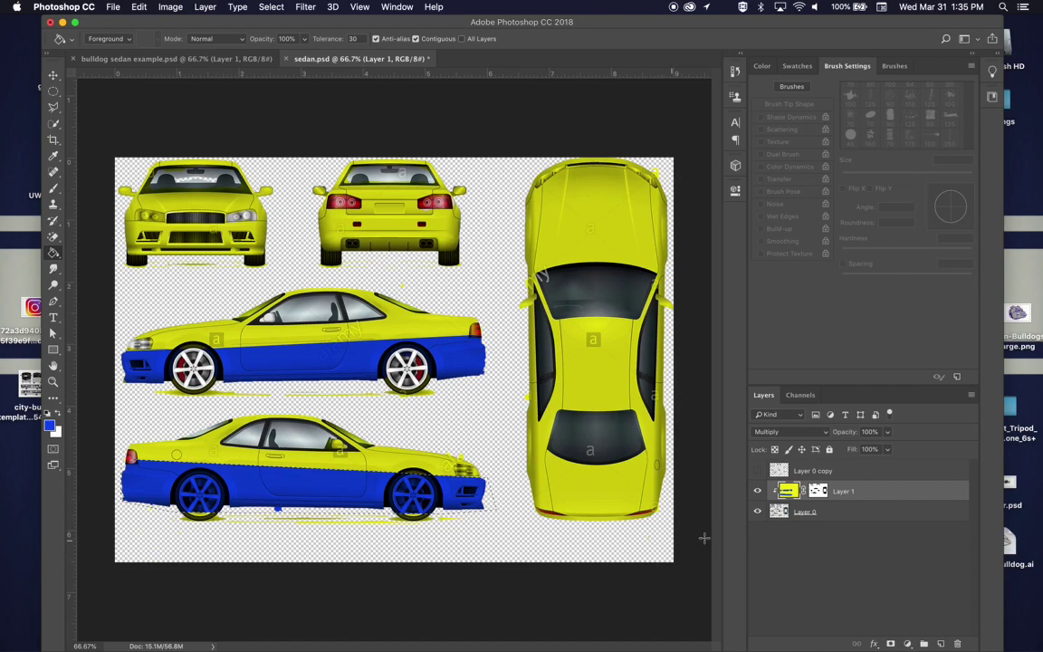
On Layer 1's mask, deselect and brush over the lower side view's wheels and the shadow streaks
key("super+backslash")
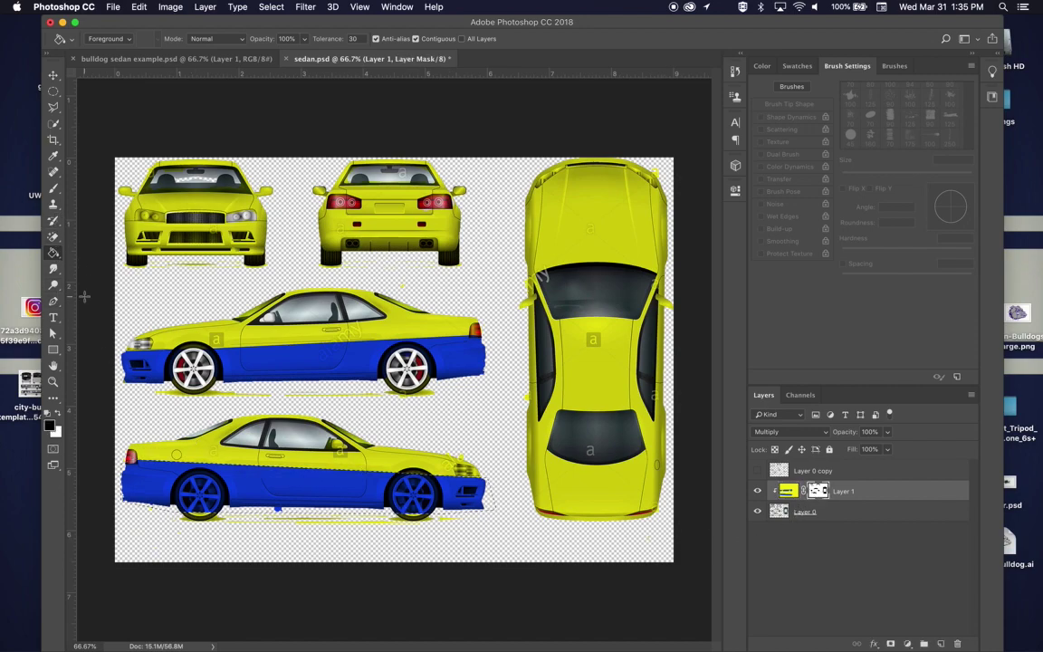
left_click(270, 7)
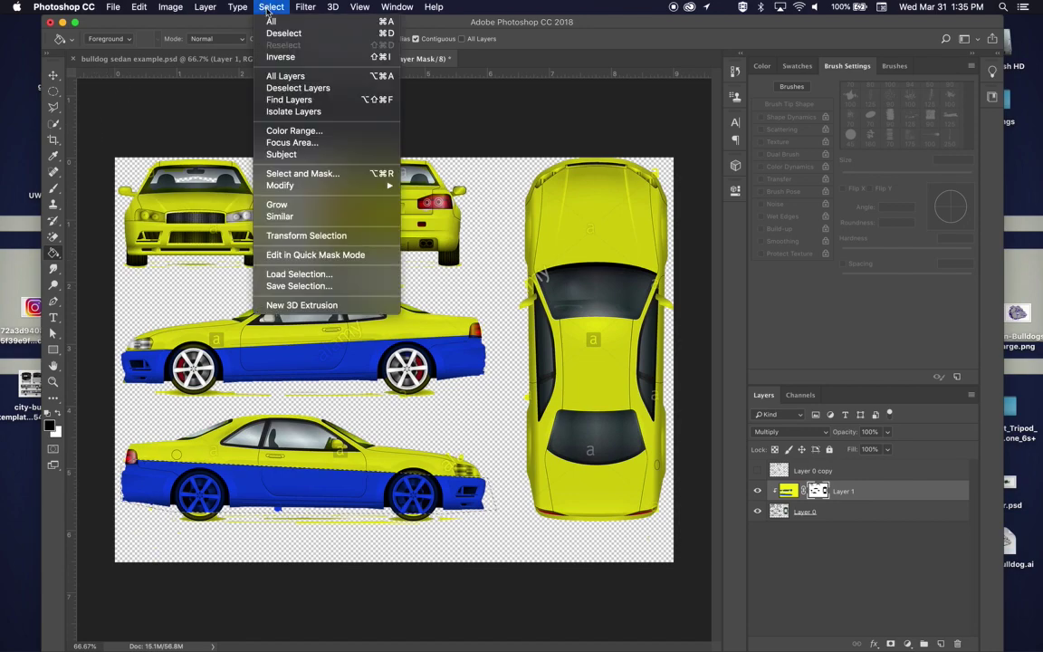
left_click(284, 33)
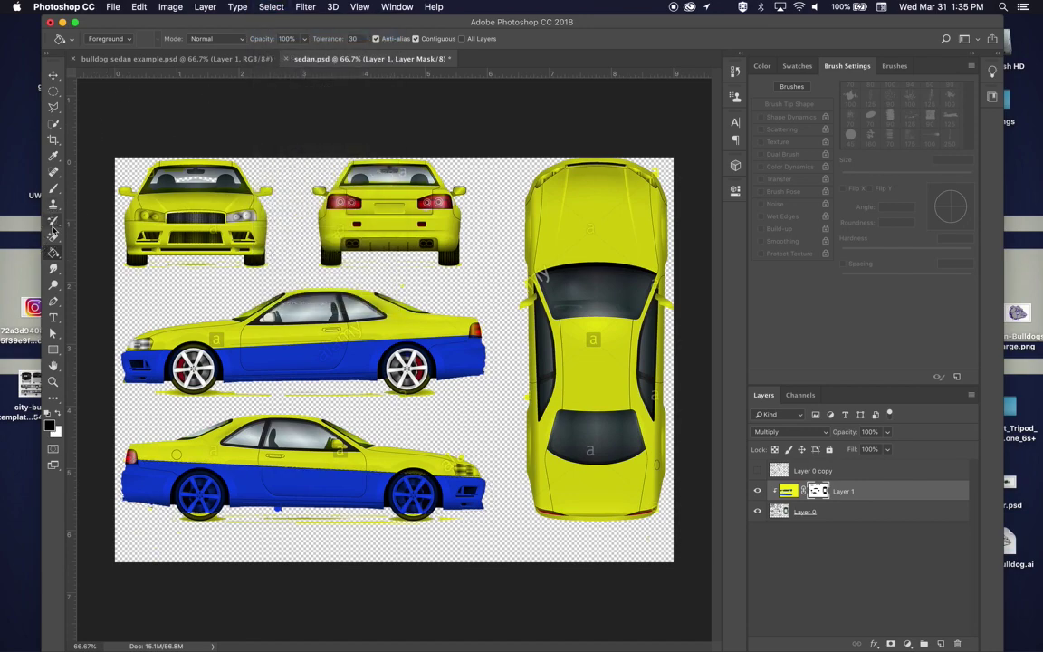
left_click(53, 189)
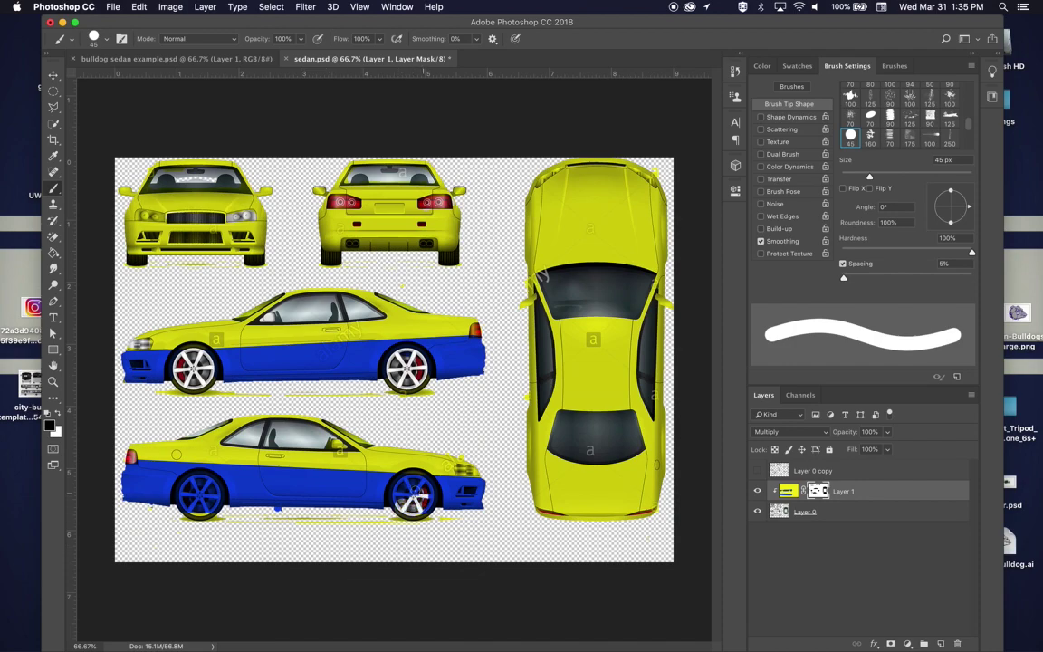
mouse_move(404, 495)
left_mouse_down()
mouse_move(418, 504)
mouse_move(396, 480)
left_mouse_up()
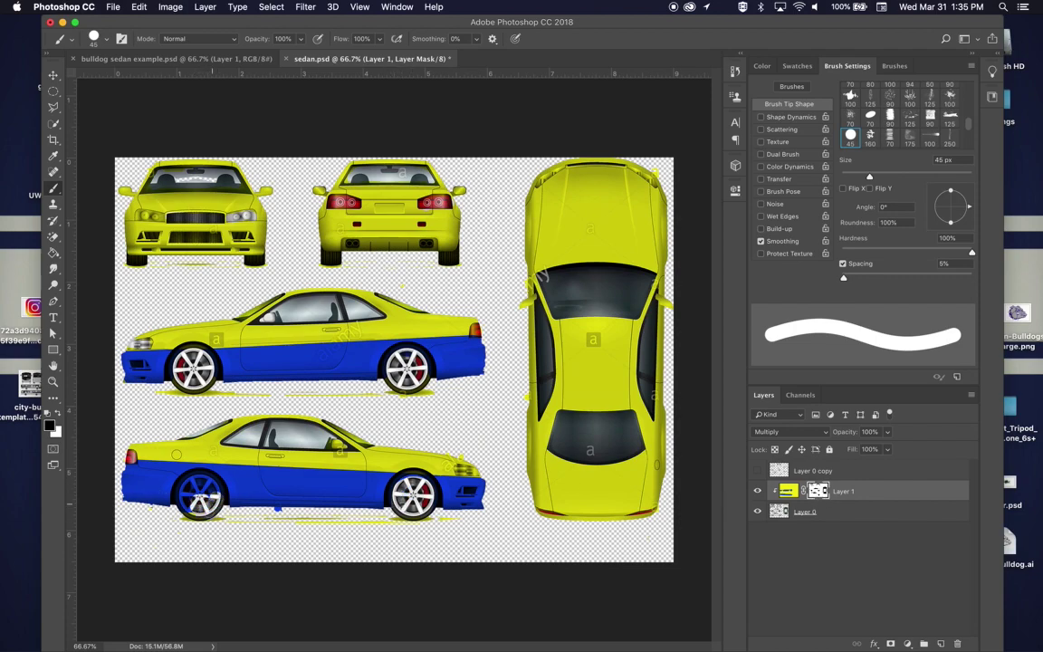
left_click_drag(272, 471, 340, 470)
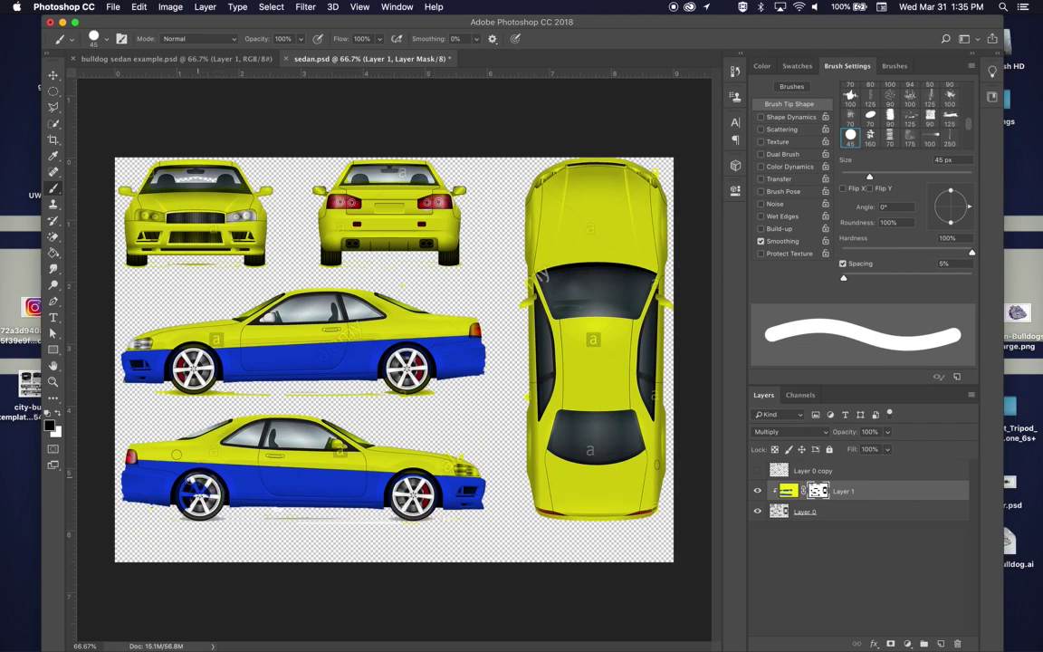
left_click_drag(181, 444, 197, 493)
mouse_move(412, 394)
left_mouse_down()
mouse_move(163, 396)
mouse_move(228, 395)
left_mouse_up()
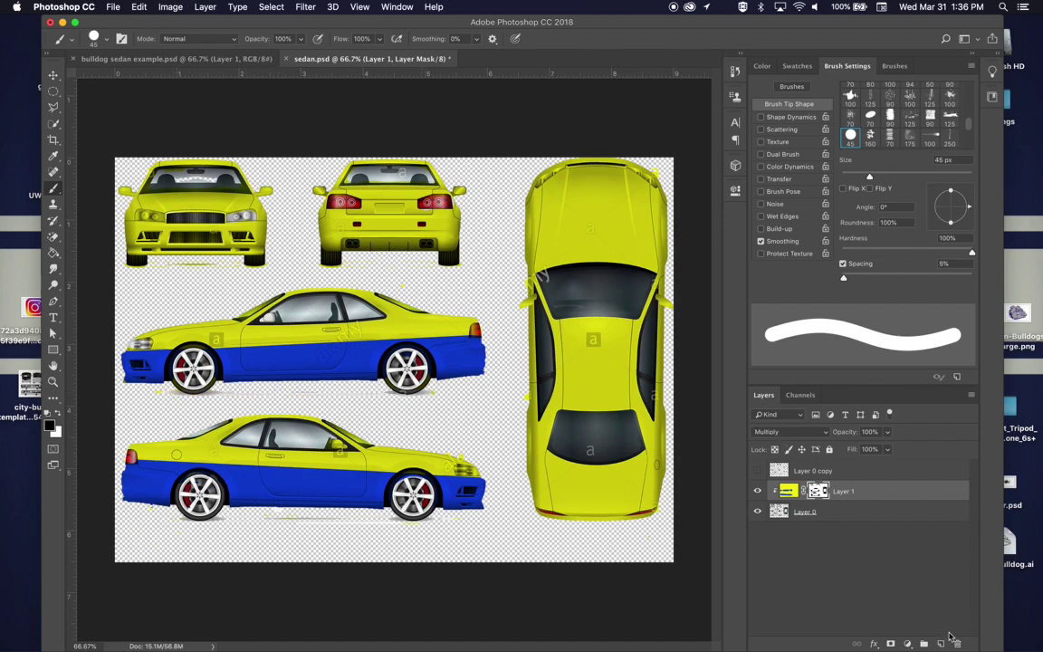
Place Anton-Bulldogs-large.png on a new layer, scaled to about 18.5% and rotated onto the top-view hood
left_click(941, 644)
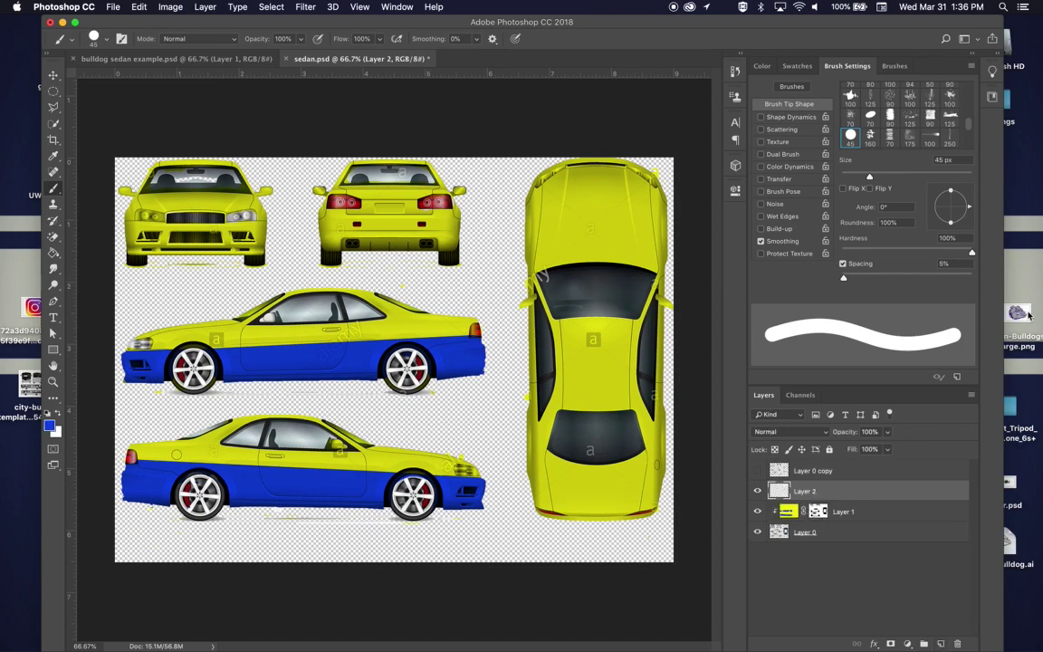
left_click_drag(1018, 315, 484, 294)
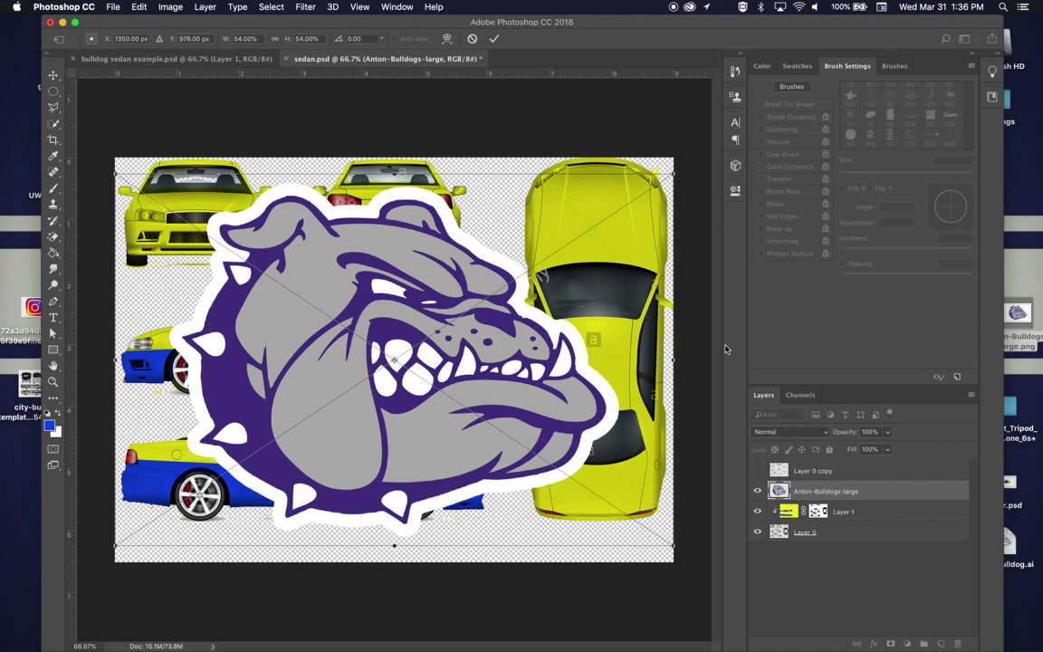
left_click_drag(676, 170, 42, 559)
left_click_drag(172, 503, 594, 218)
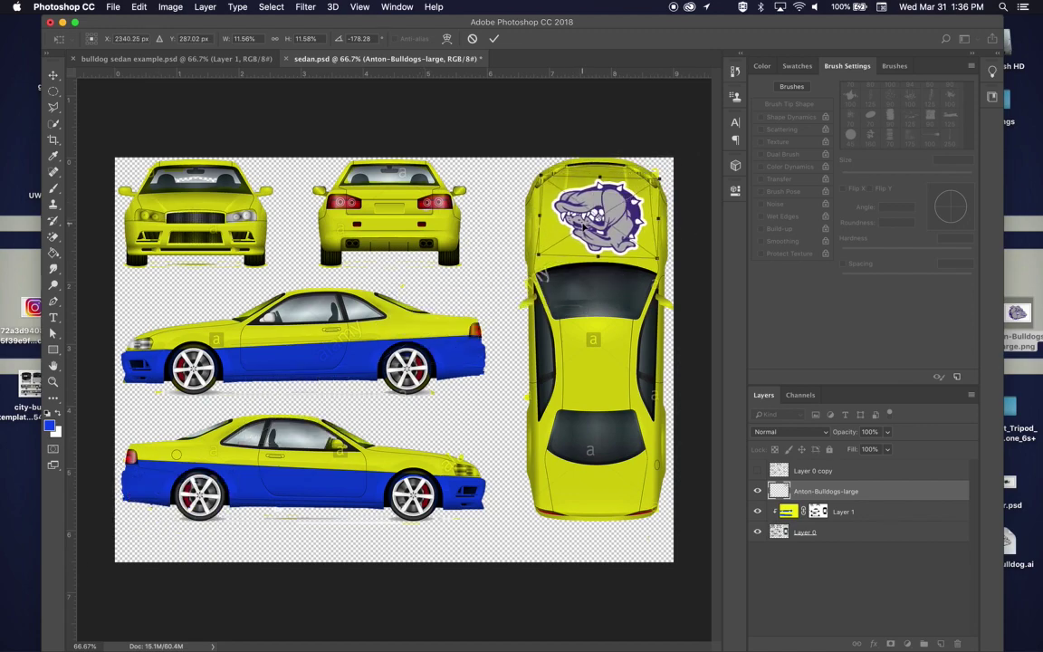
left_click_drag(541, 170, 517, 165)
left_click_drag(578, 195, 585, 197)
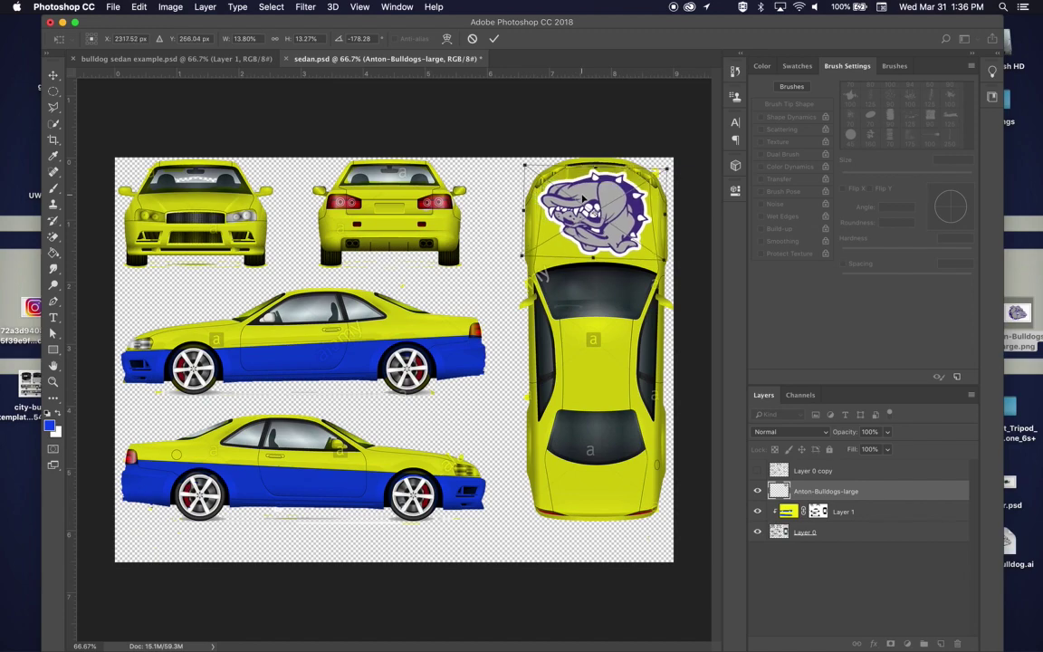
key("Return")
key("b")
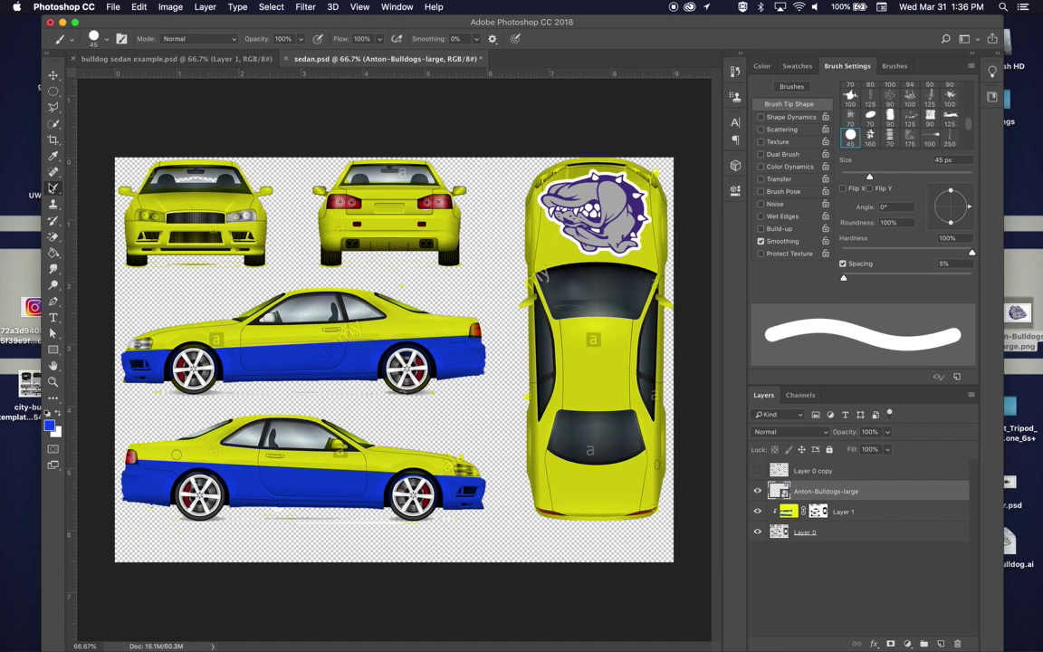
Rasterize the logo, erase its white background, and fill its purple outline with blue
left_click(55, 237)
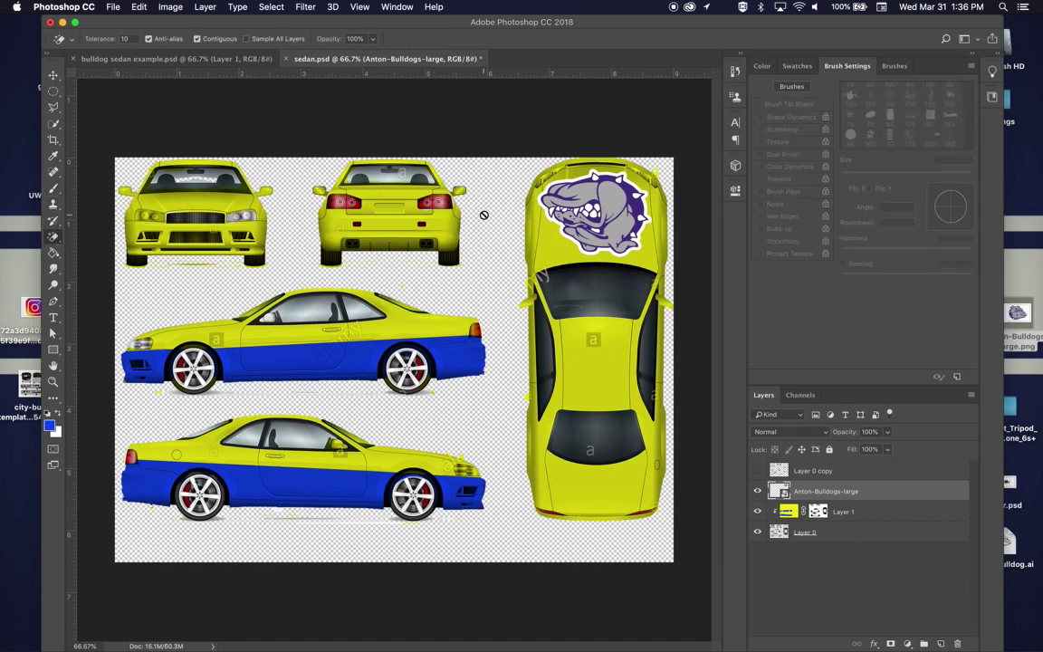
key("Return")
left_click(608, 215)
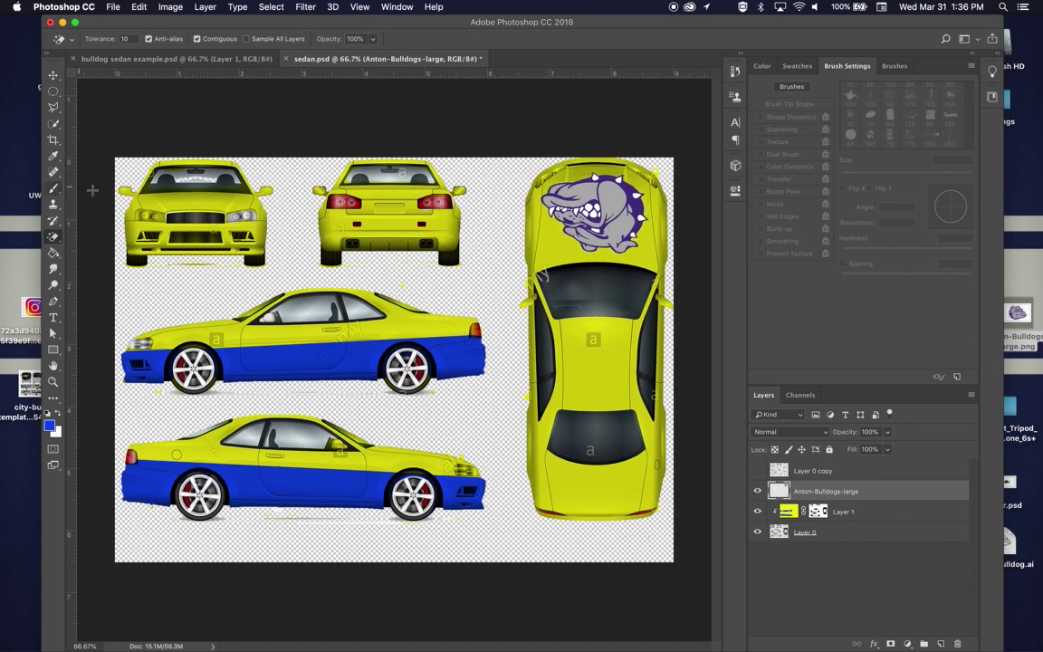
left_click(54, 252)
left_click(572, 187)
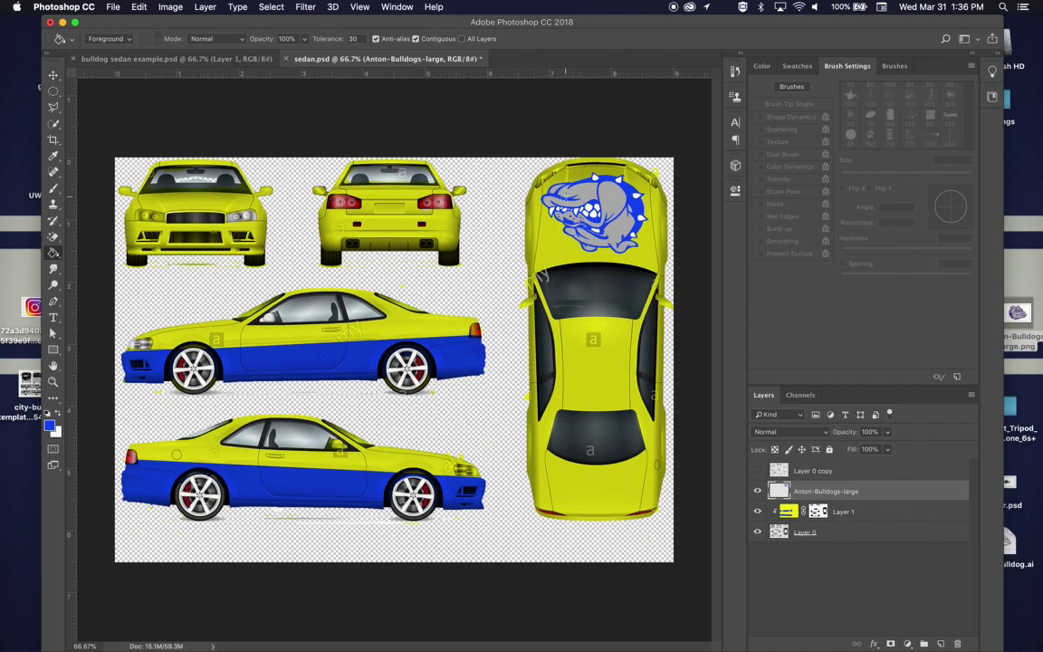
Zoom to 100%, try Multiply on the logo layer, then return it to Normal
key("super+plus")
scroll(565, 193, "right", 5)
scroll(565, 193, "up", 2)
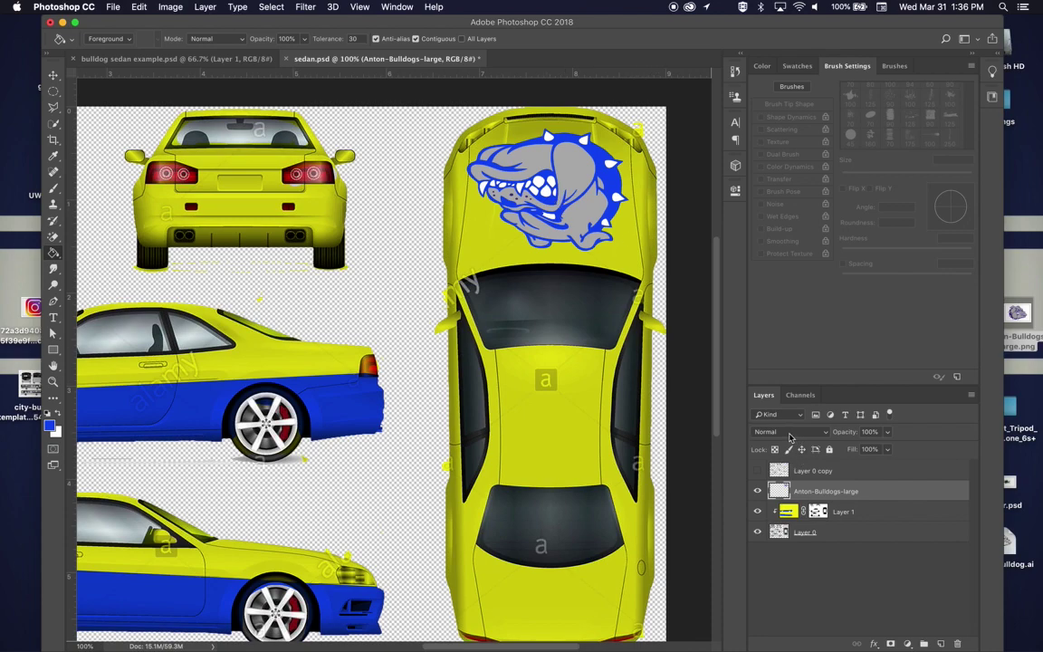
left_click(789, 432)
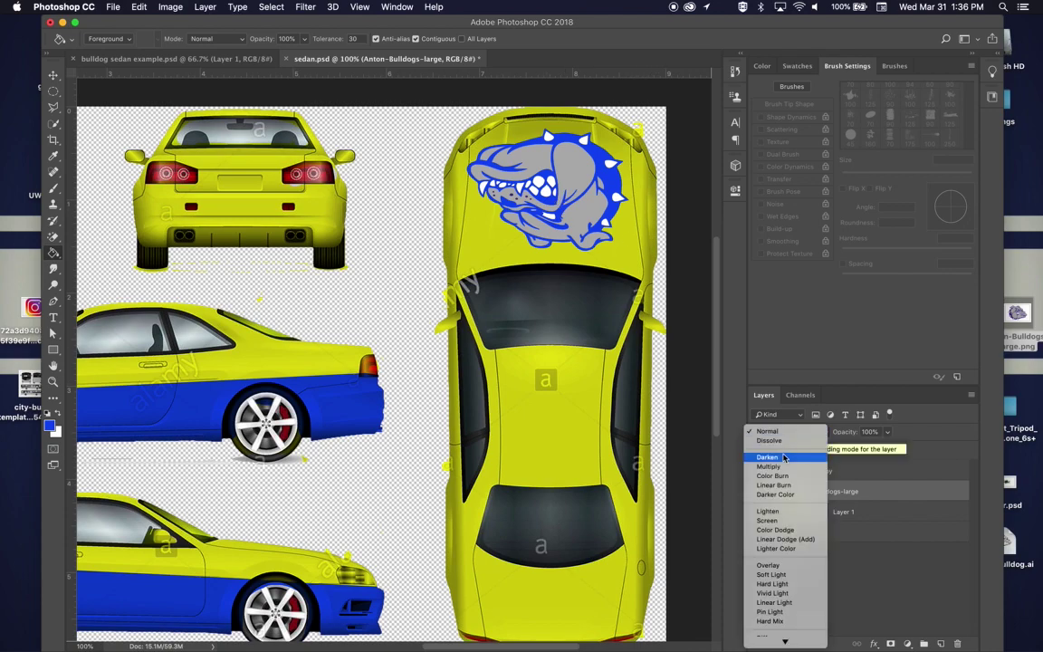
key("Escape")
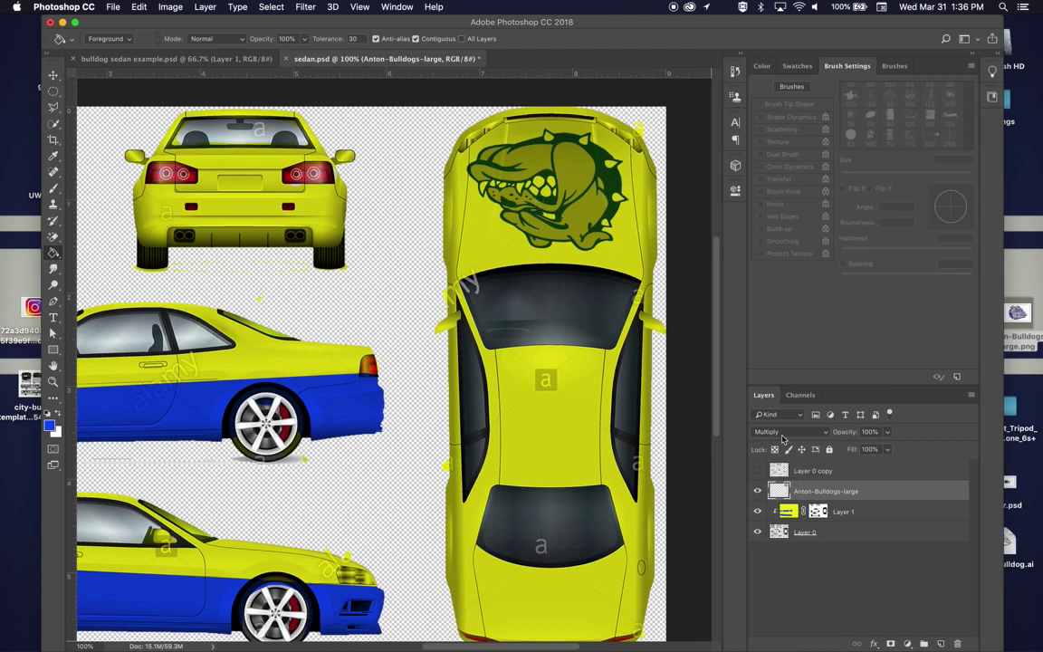
left_click(801, 431)
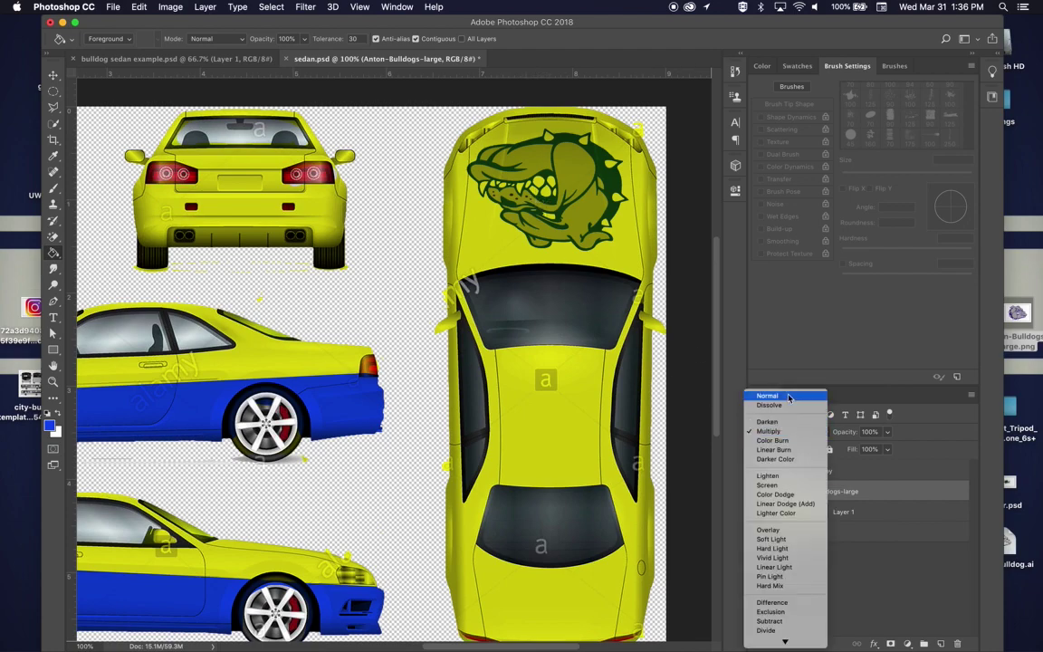
left_click(784, 396)
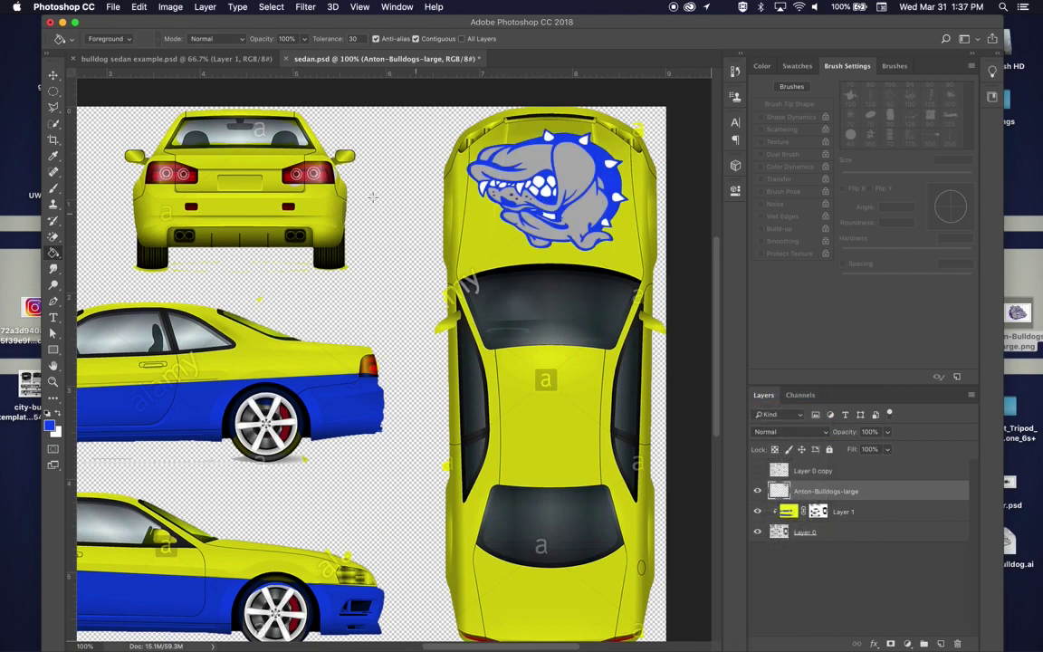
Clear the selection around the logo and target Layer 1's mask with the Paint Bucket
left_click(52, 122)
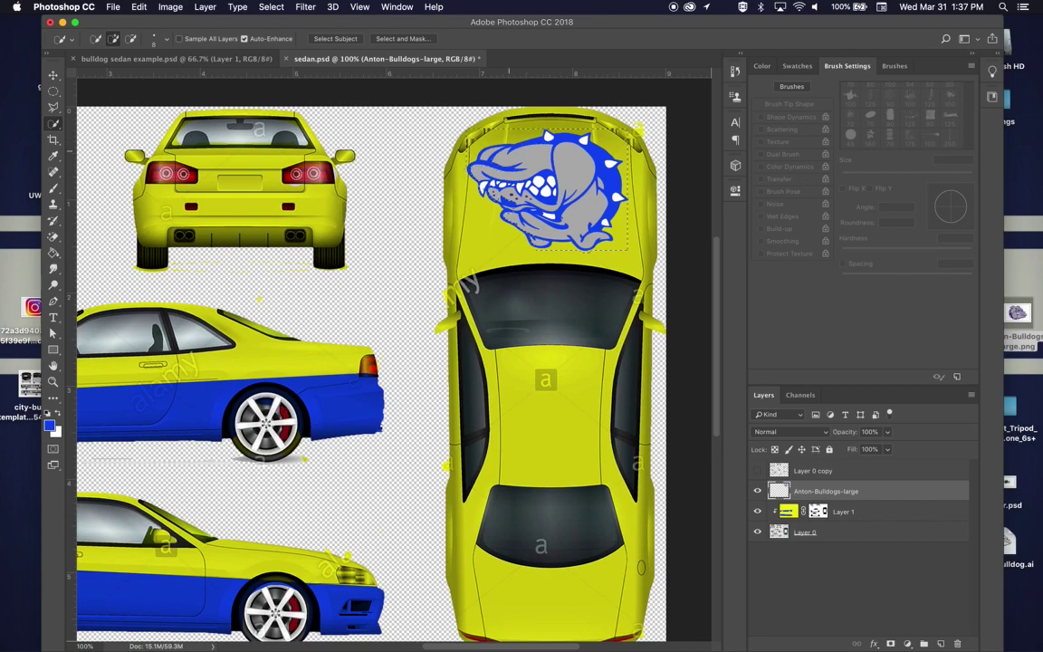
key("super+d")
left_click(817, 512)
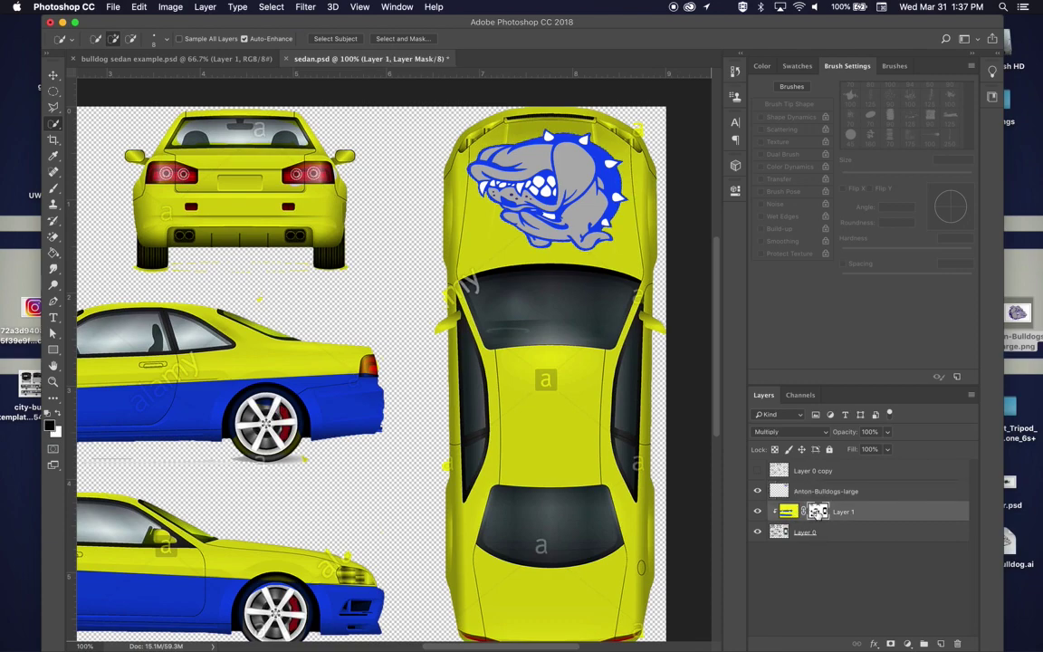
left_click(52, 255)
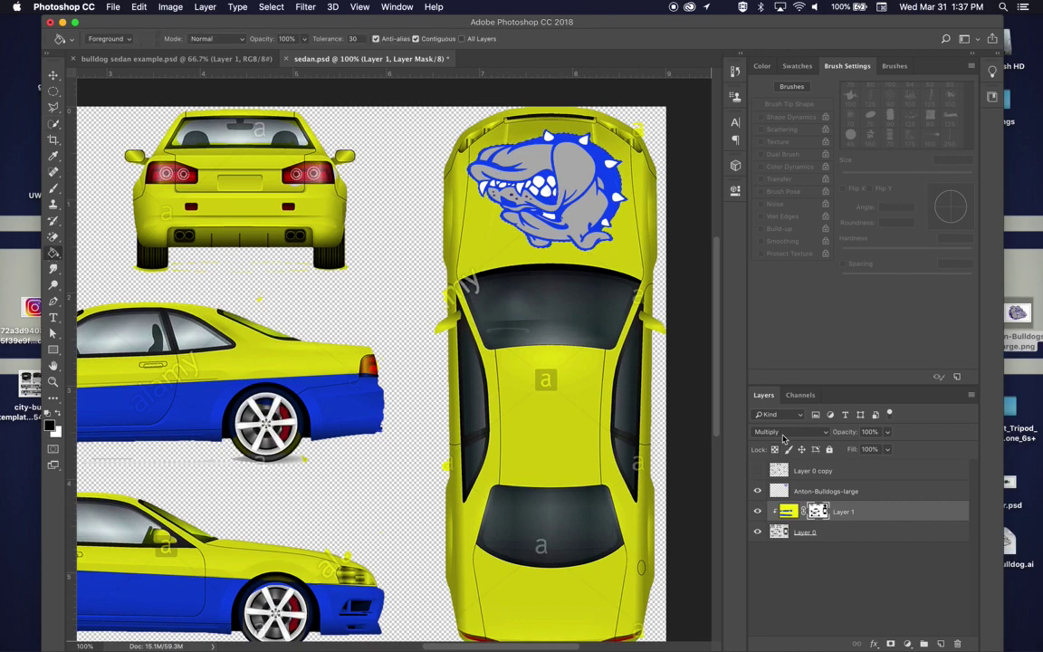
Set Anton-Bulldogs-large to Multiply, toggle Layer 1's visibility to compare, then hide the logo layer
left_click(842, 491)
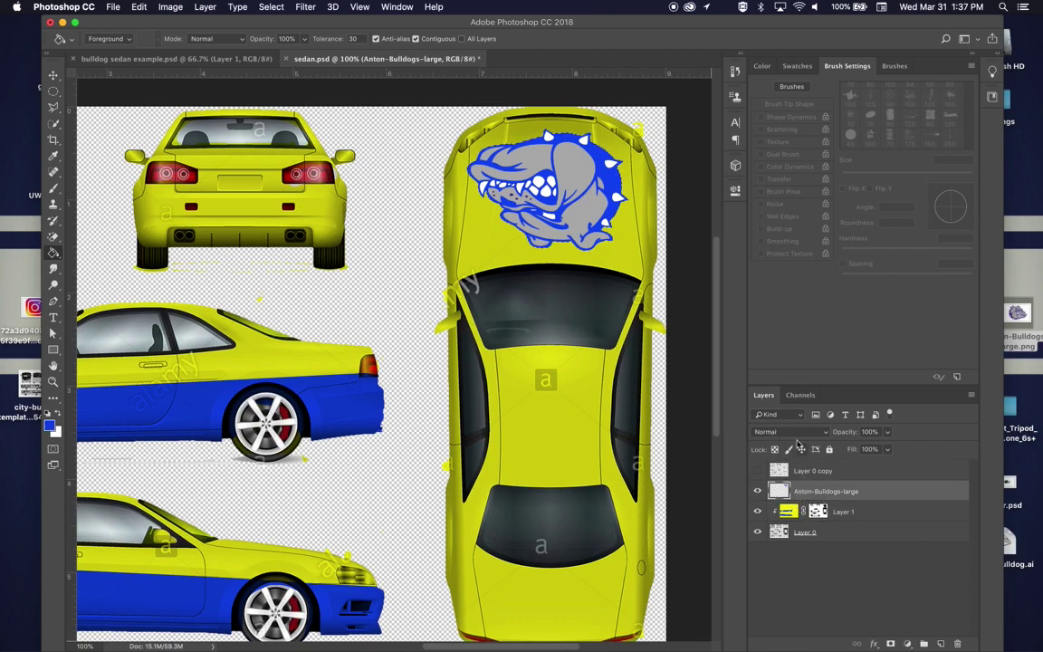
left_click(793, 432)
left_click(793, 467)
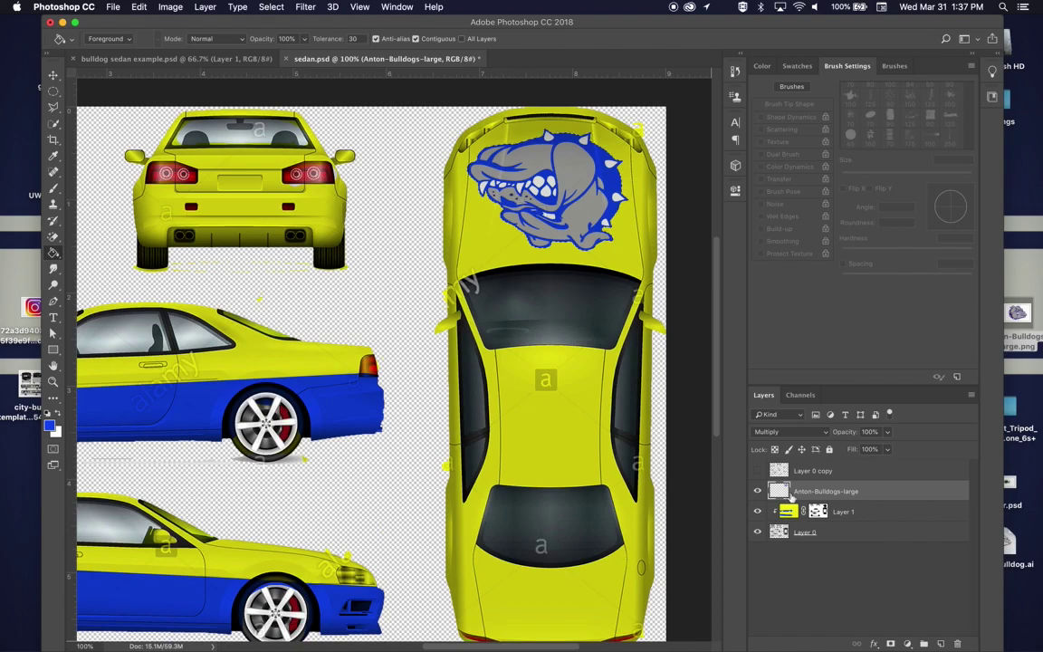
left_click(818, 511)
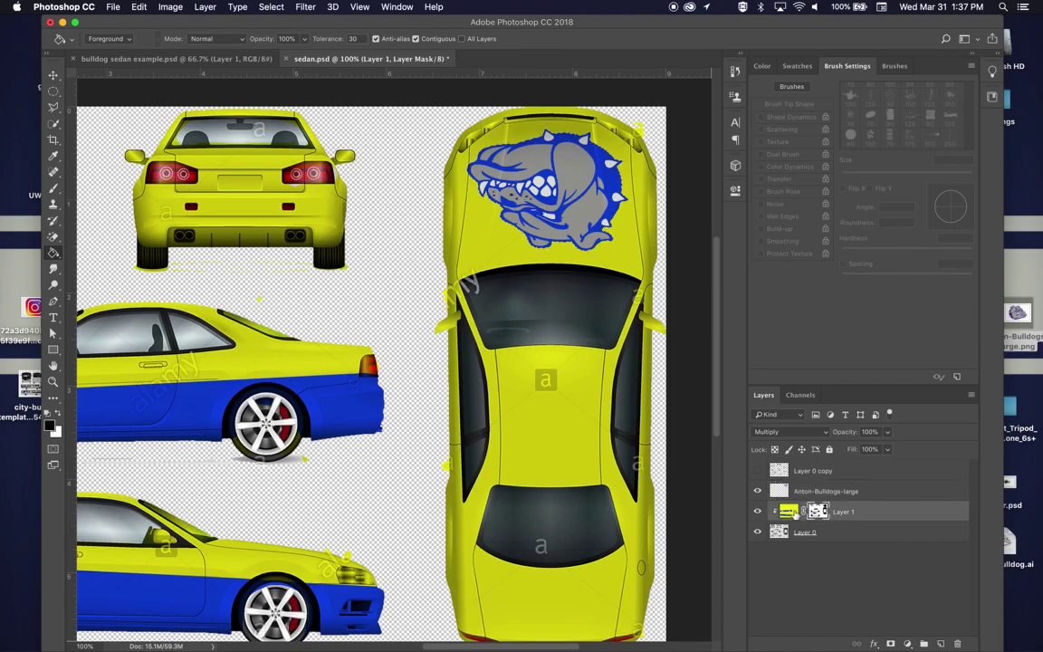
left_click(758, 512)
left_click(758, 513)
left_click(758, 491)
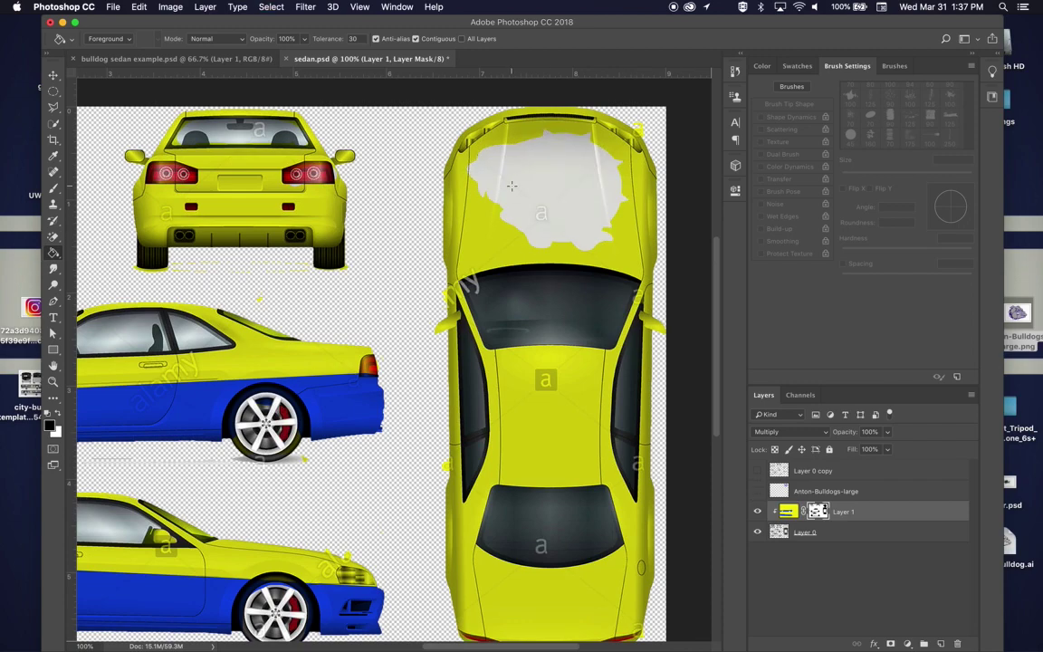
Hide the yellow-and-blue colour layer and the bulldog logo, and make Layer 0 active
left_click(758, 491)
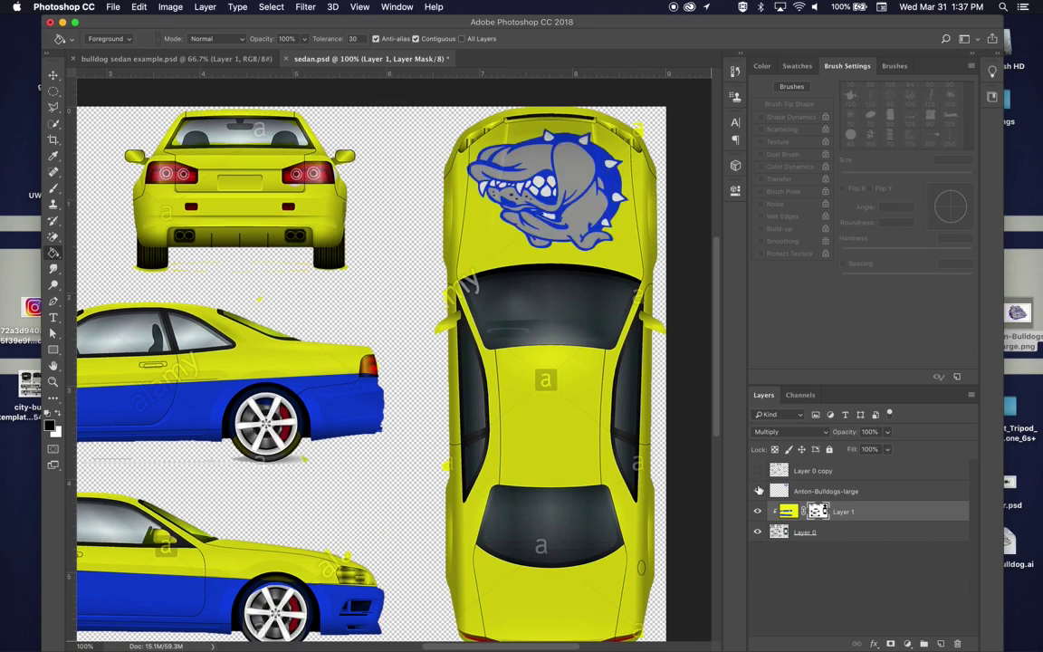
left_click(758, 512)
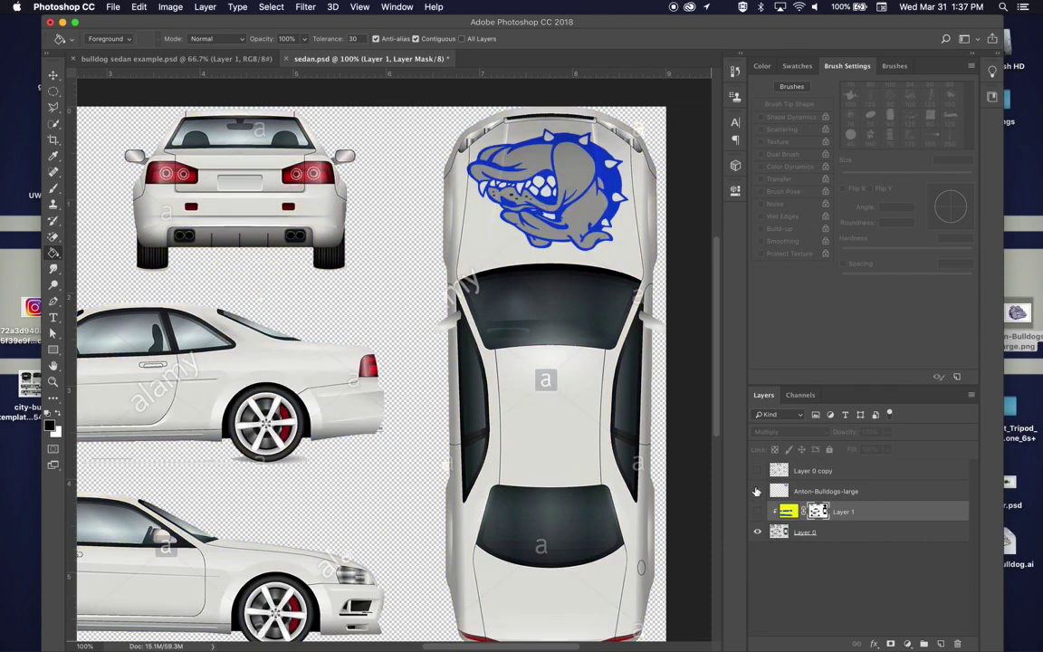
left_click(757, 491)
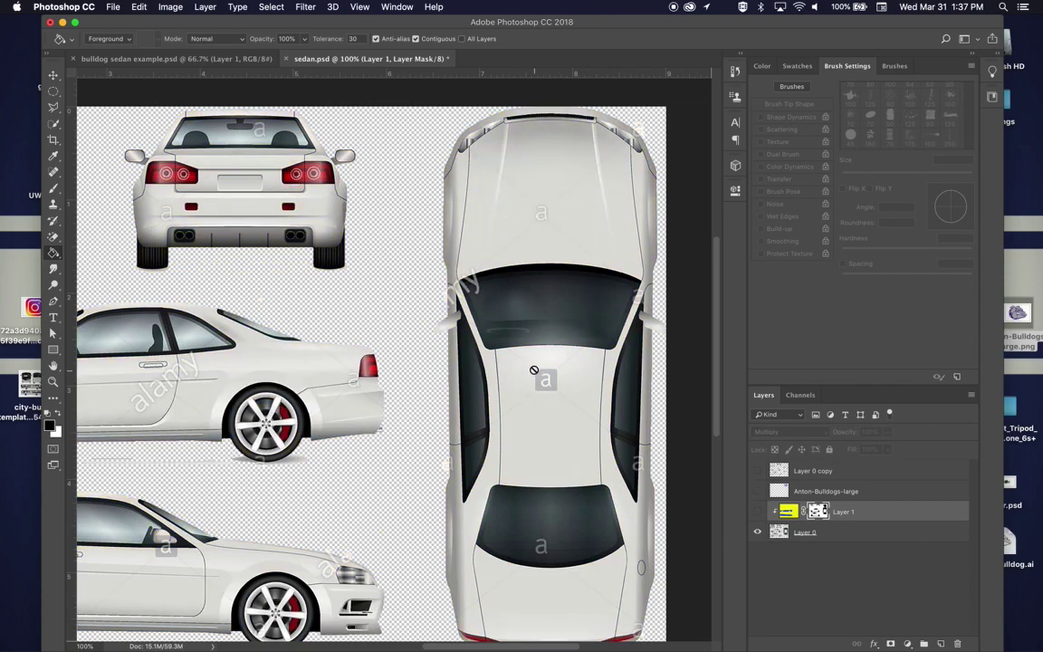
left_click(810, 533)
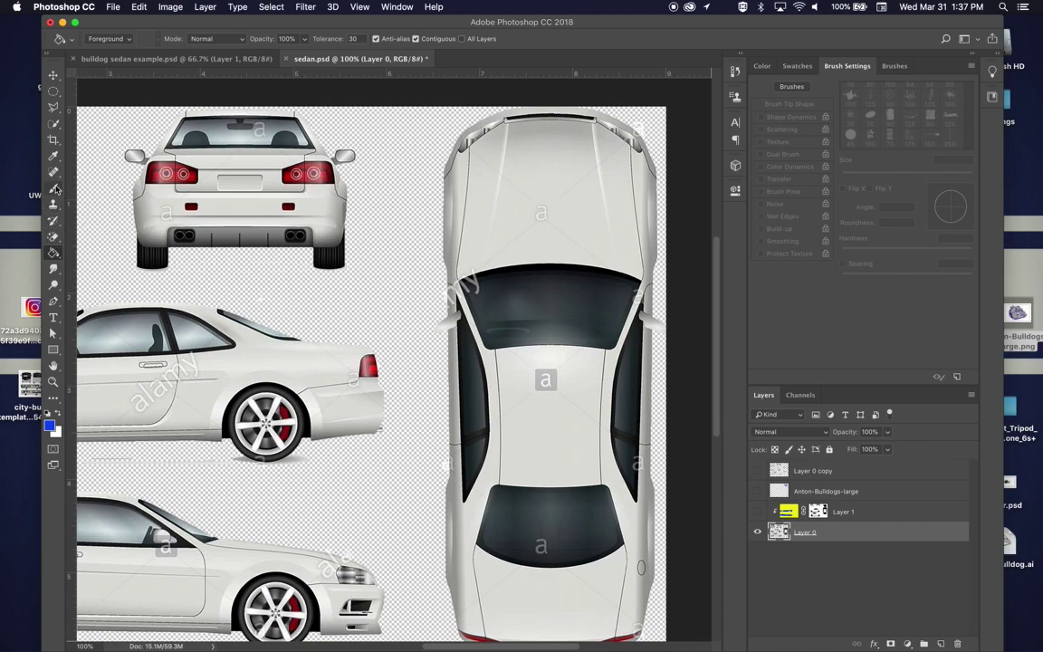
Clone-stamp the 'a' watermarks off the top-view car's roof and hood
left_click(54, 202)
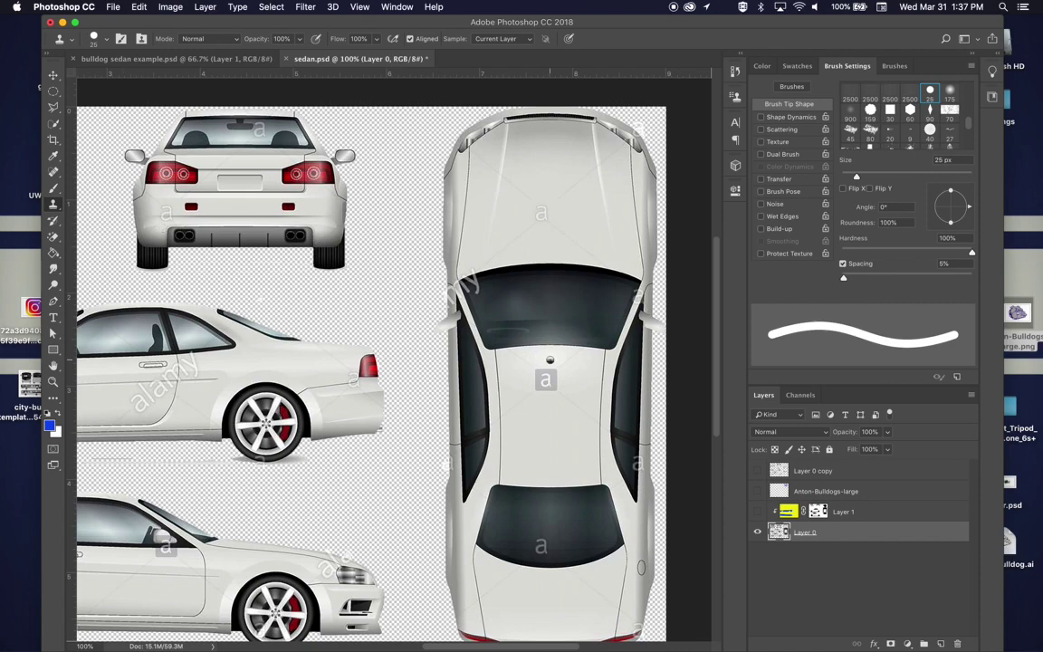
left_click(584, 379, "alt")
left_click(553, 378)
left_click_drag(548, 378, 546, 371)
left_click_drag(544, 214, 488, 192)
Spot-heal the leftover watermark marks on the hood and roof
left_click(54, 172)
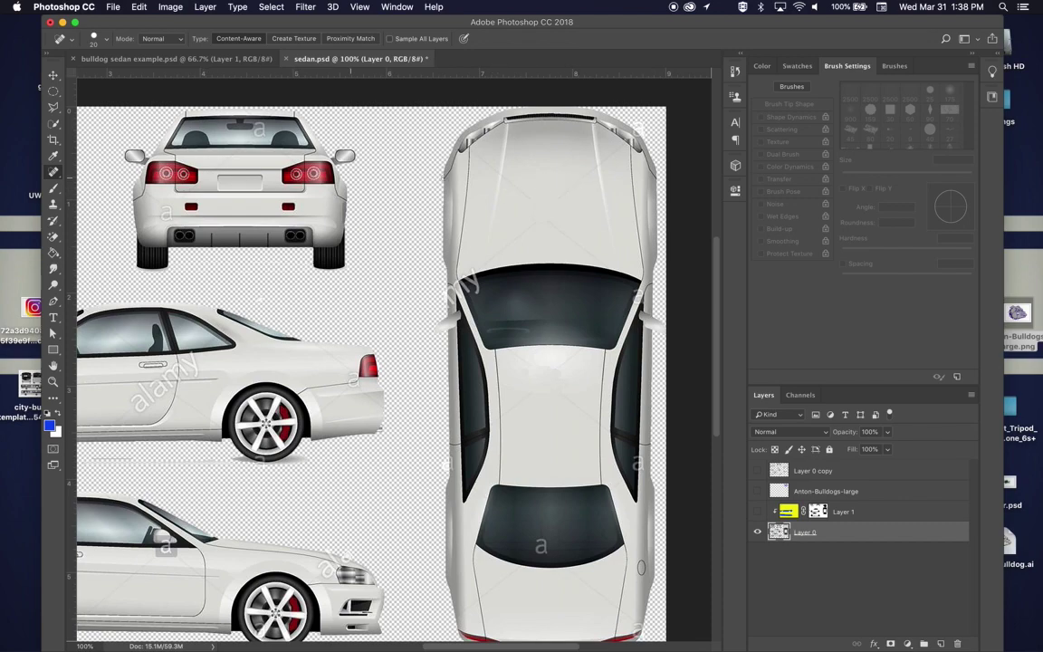
left_click_drag(609, 159, 614, 153)
left_click_drag(530, 154, 503, 178)
left_click_drag(562, 393, 574, 405)
Zoom the roof to 300% and spot-heal its remaining faint watermark spots and streaks
key("super+equal")
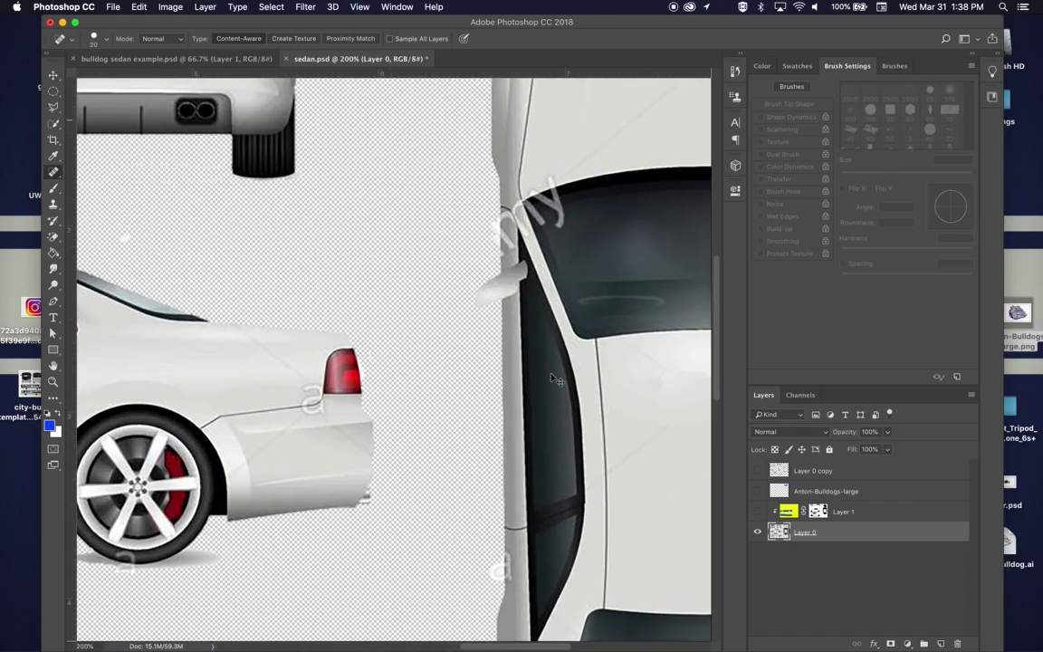
key("super+equal")
scroll(549, 372, "right", 5)
mouse_move(455, 353)
left_mouse_down()
mouse_move(424, 355)
mouse_move(394, 338)
mouse_move(363, 350)
mouse_move(493, 377)
mouse_move(461, 340)
mouse_move(510, 306)
mouse_move(435, 366)
left_mouse_up()
left_click_drag(330, 380, 284, 418)
left_click_drag(375, 340, 338, 302)
left_click_drag(560, 489, 561, 489)
scroll(459, 419, "up", 2)
Cancel the Print dialog, return to 100% zoom, and show the colour and logo layers again
key("super+p")
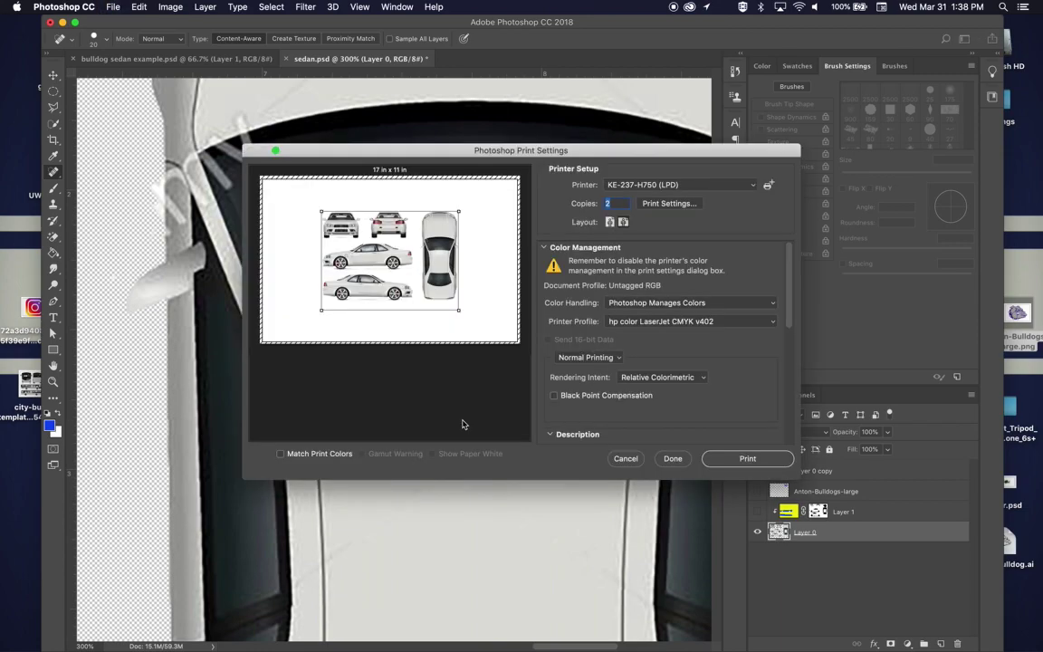
left_click(626, 458)
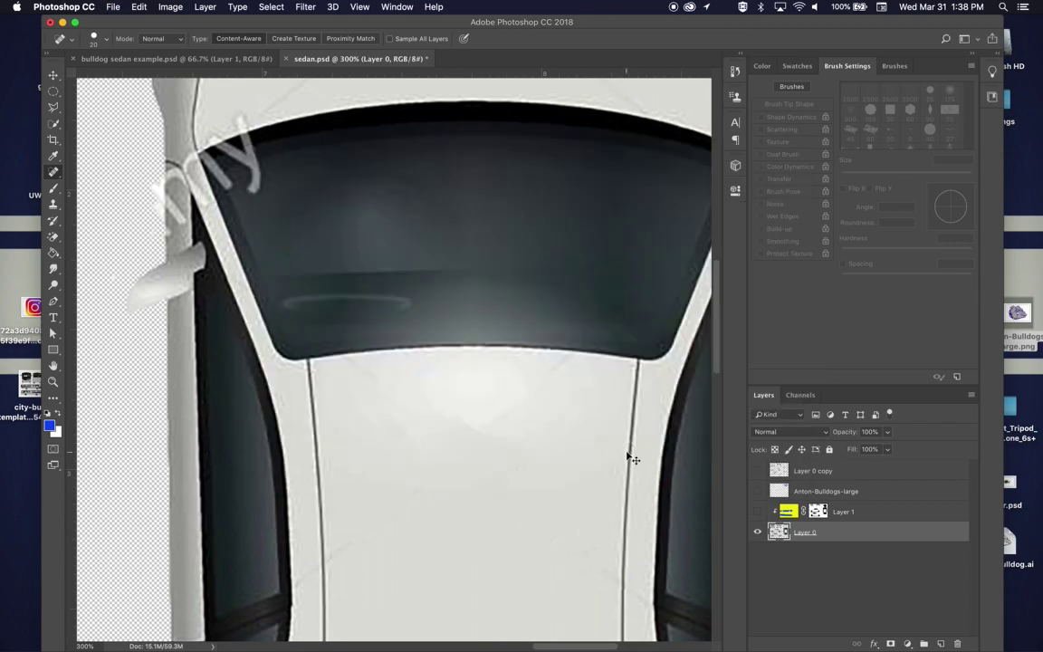
key("super+1")
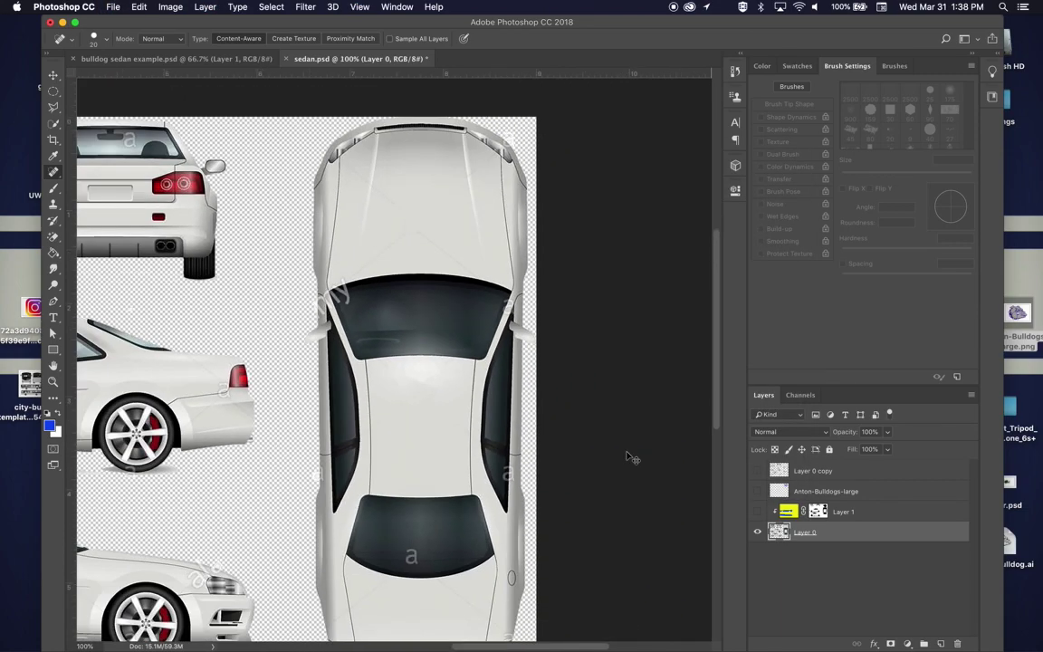
scroll(471, 380, "left", 5)
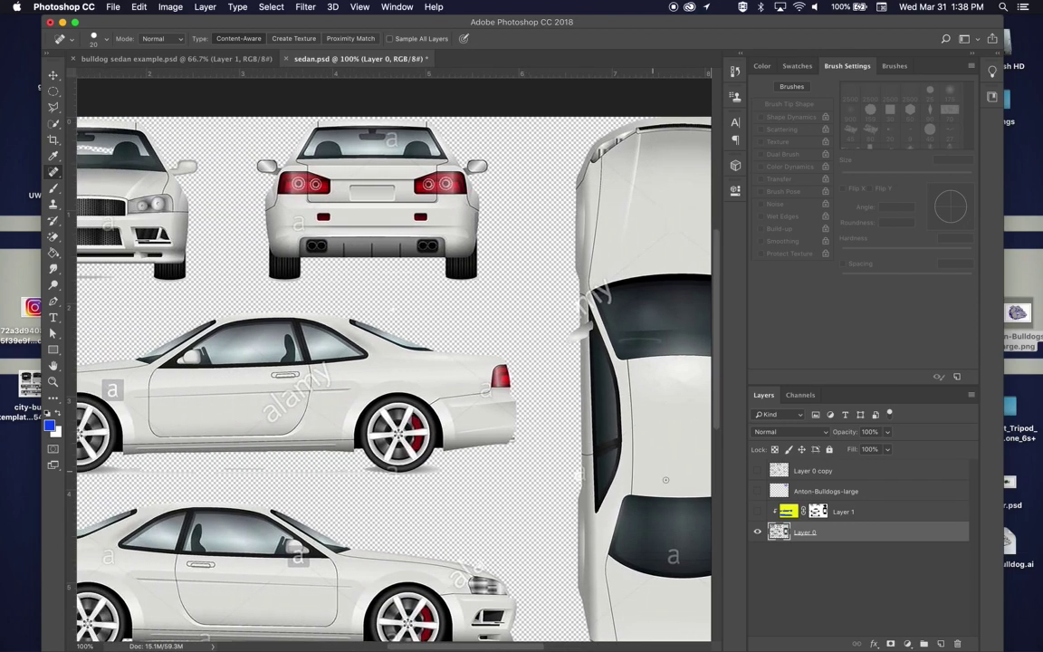
left_click(756, 511)
left_click(757, 491)
scroll(517, 453, "down", 1)
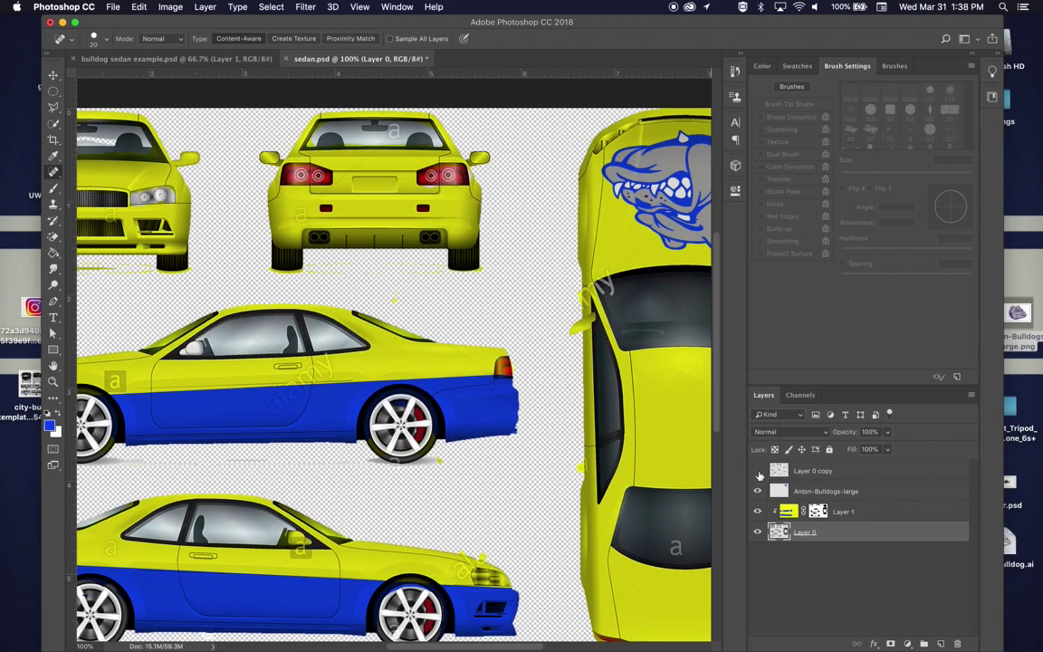
left_click(758, 471)
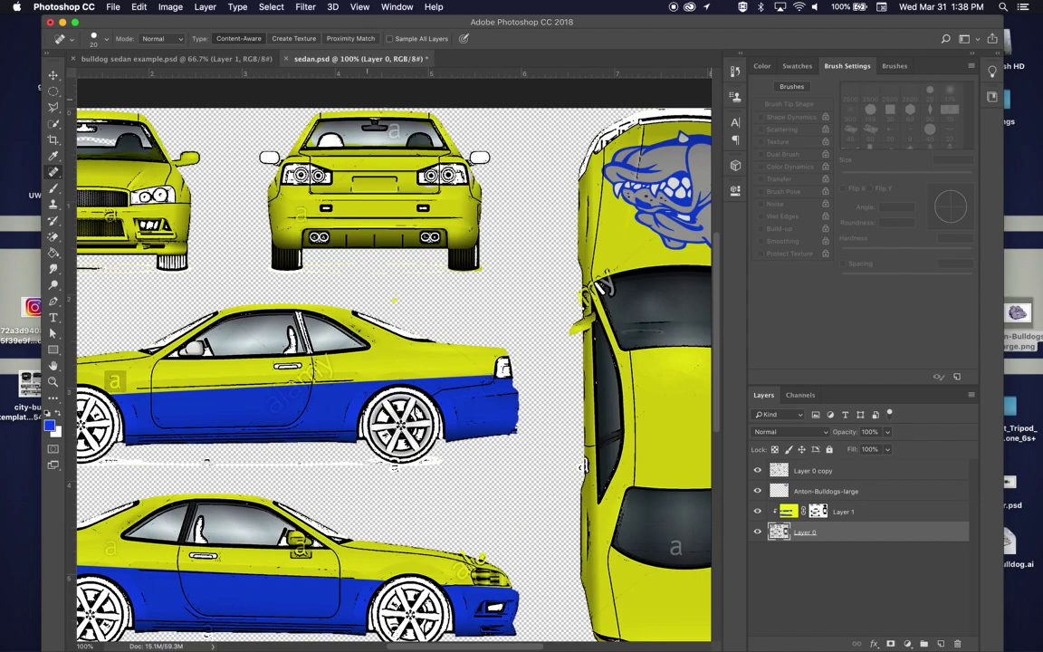
scroll(600, 299, "right", 5)
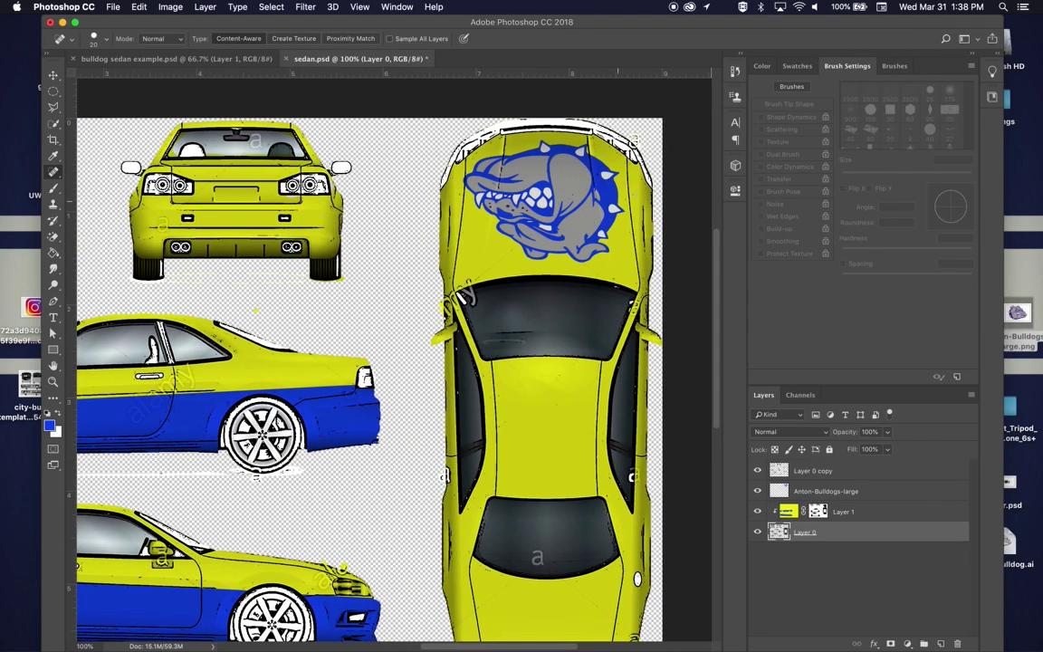
left_click(758, 471)
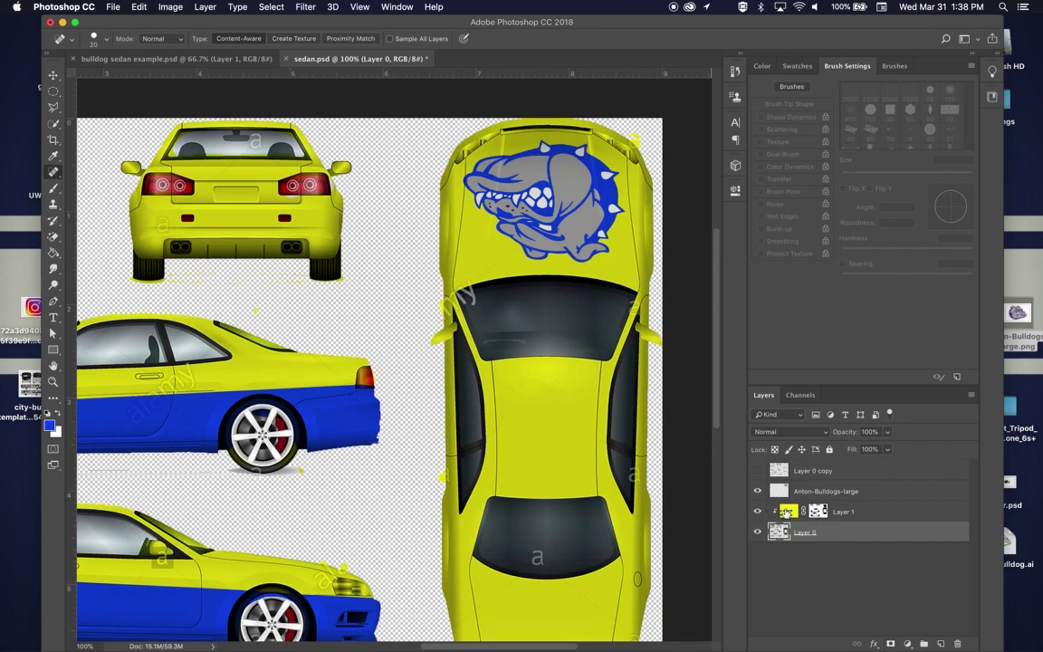
Turn Layer 1's mask off, restore it with undo, and briefly preview the outline line art
left_click(816, 511)
right_click(815, 512)
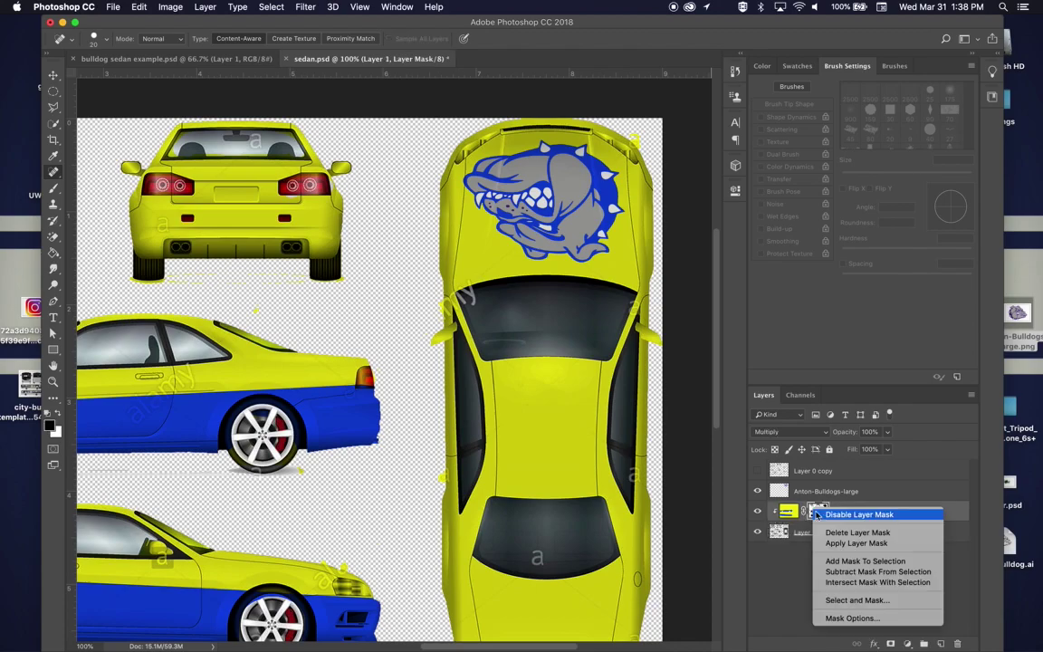
left_click(821, 516)
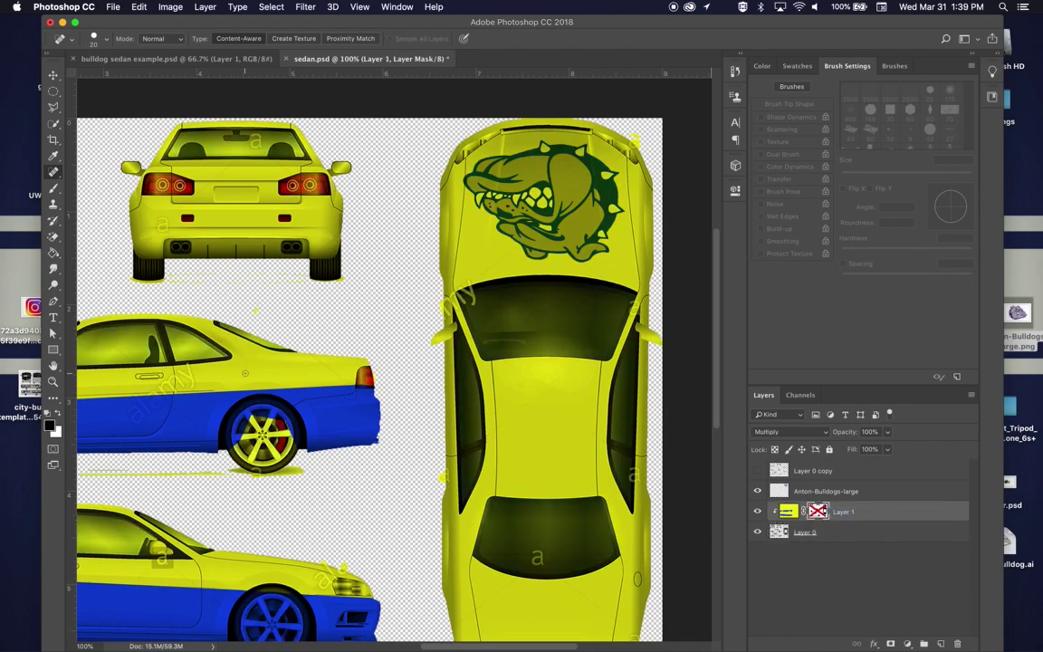
scroll(394, 380, "left", 10)
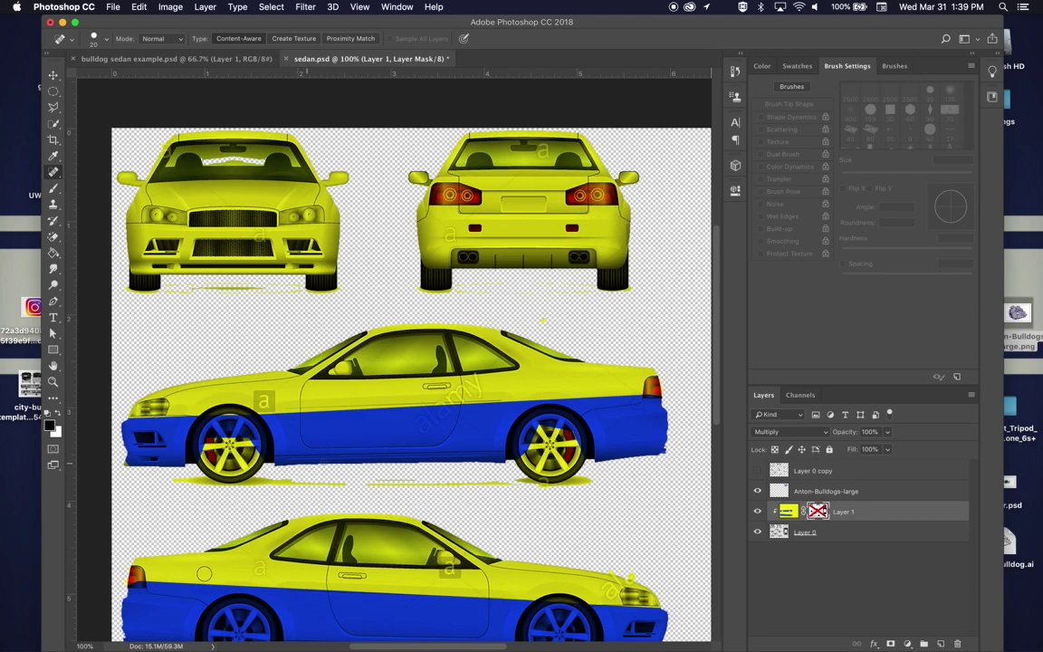
scroll(286, 269, "right", 10)
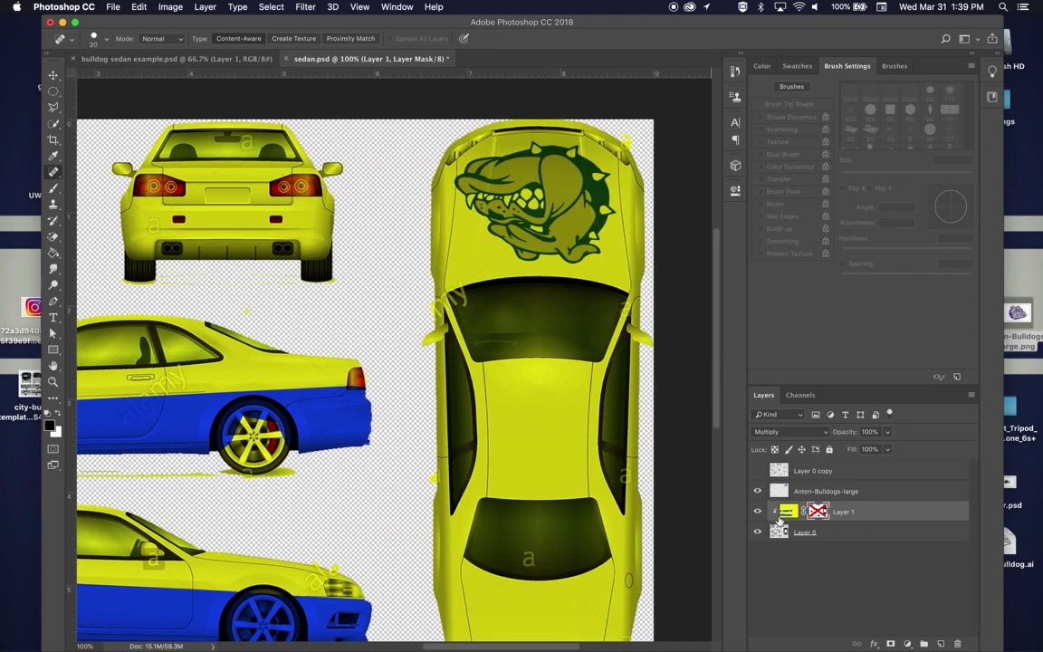
key("ctrl+z")
left_click(758, 472)
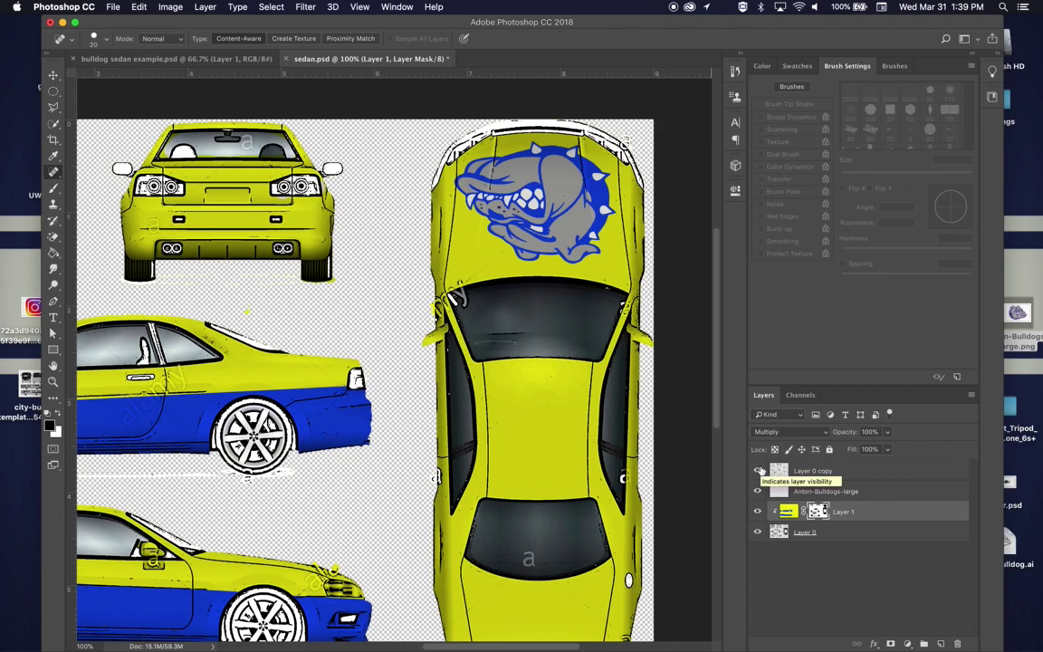
left_click(758, 472)
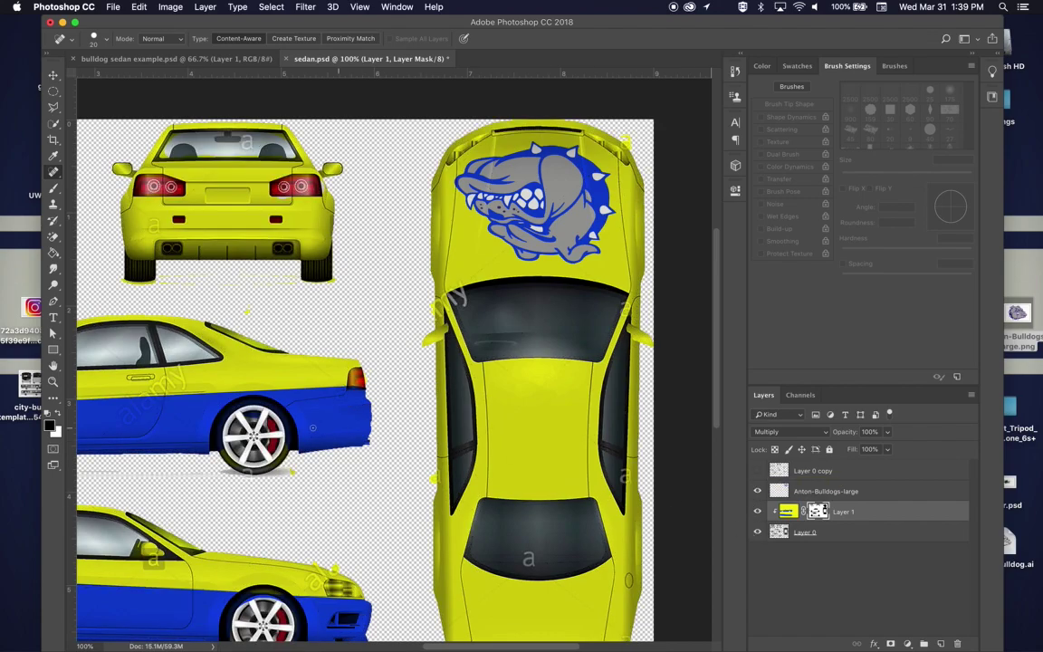
scroll(293, 428, "left", 5)
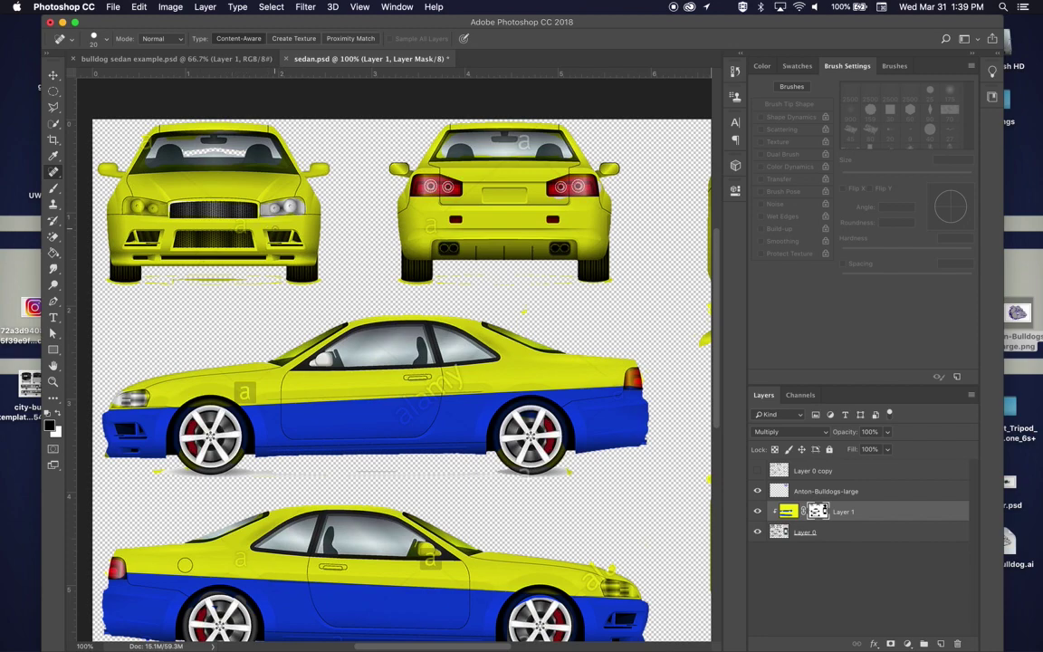
Choose the Quick Selection tool and switch the working layer from Layer 1 to Layer 0
left_click(52, 155)
left_click(52, 123)
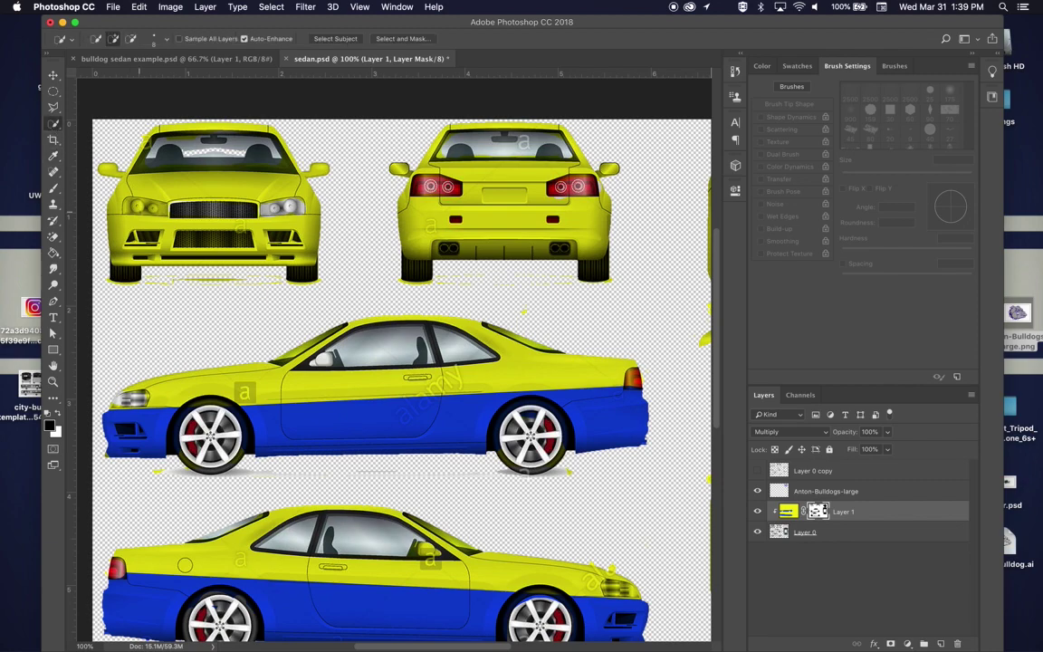
left_click(785, 513)
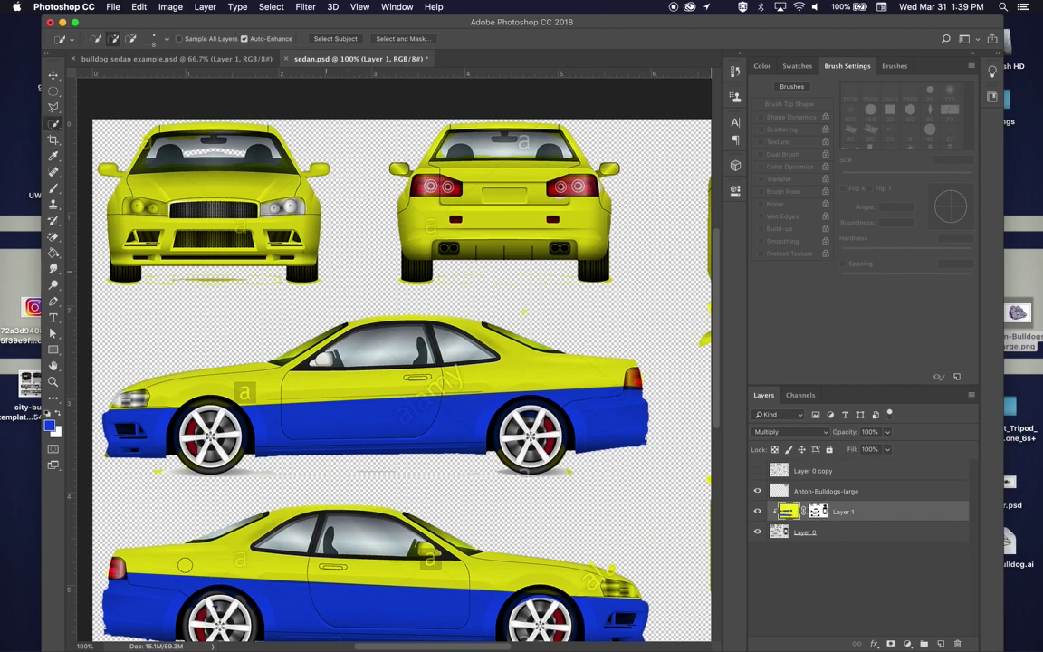
left_click(779, 532)
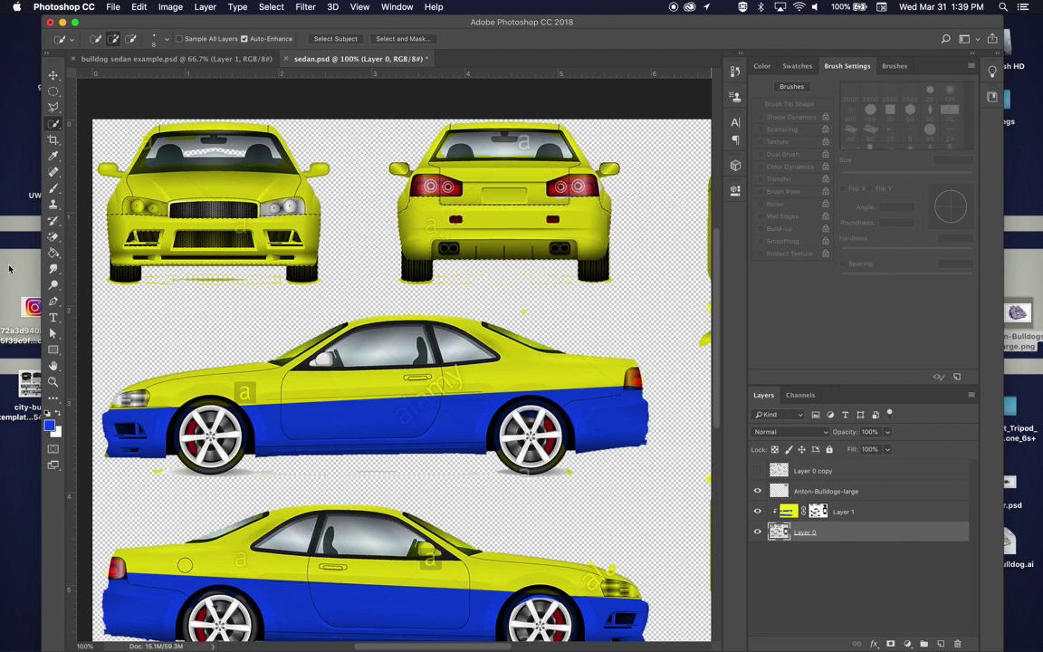
Undo the green grille fill and paint-bucket the front and rear lower bodies blue on Layer 1
left_click(53, 252)
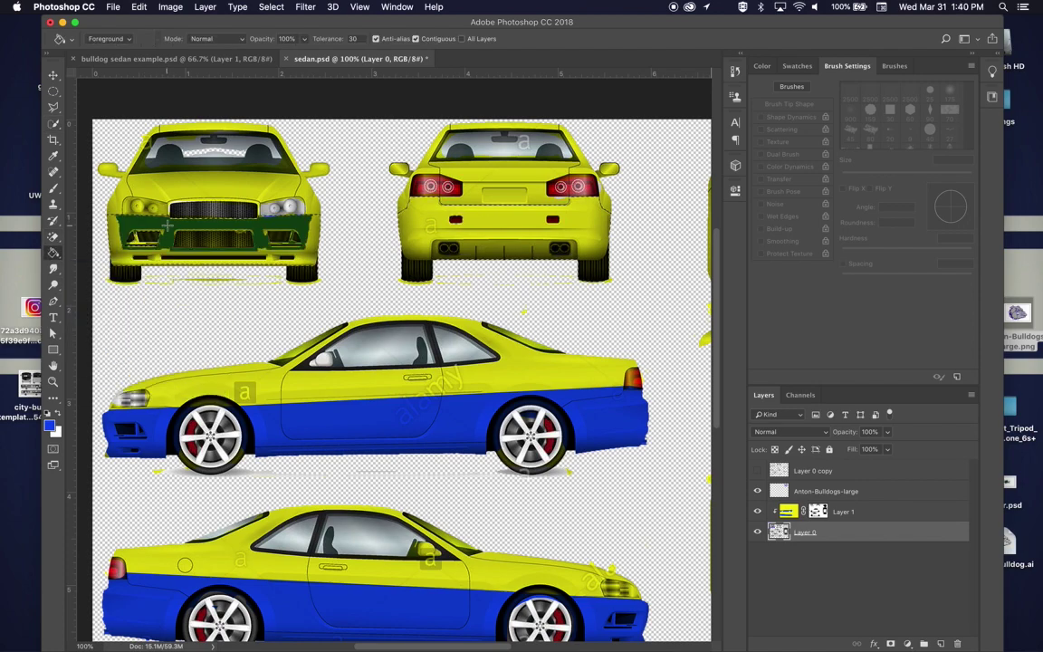
key("super+alt+z")
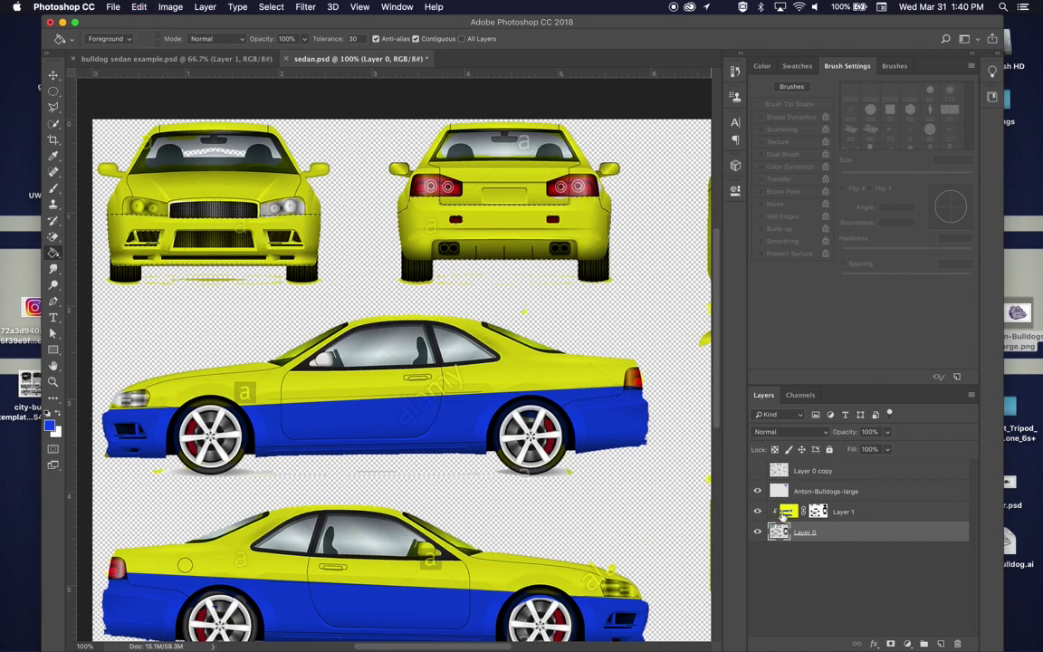
key("super+alt+z")
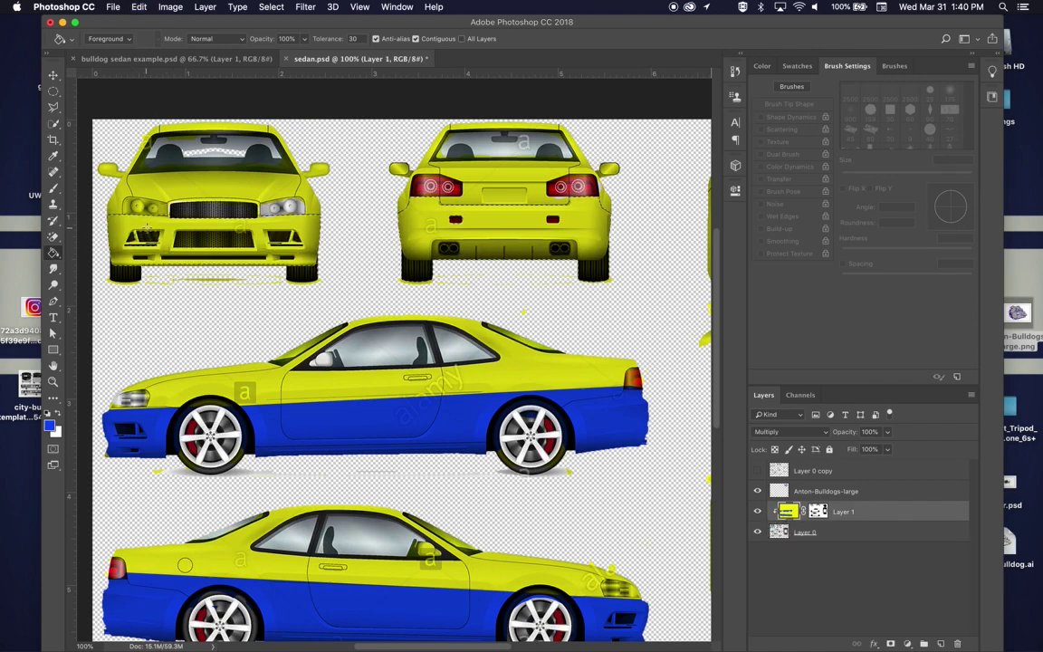
left_click(147, 228)
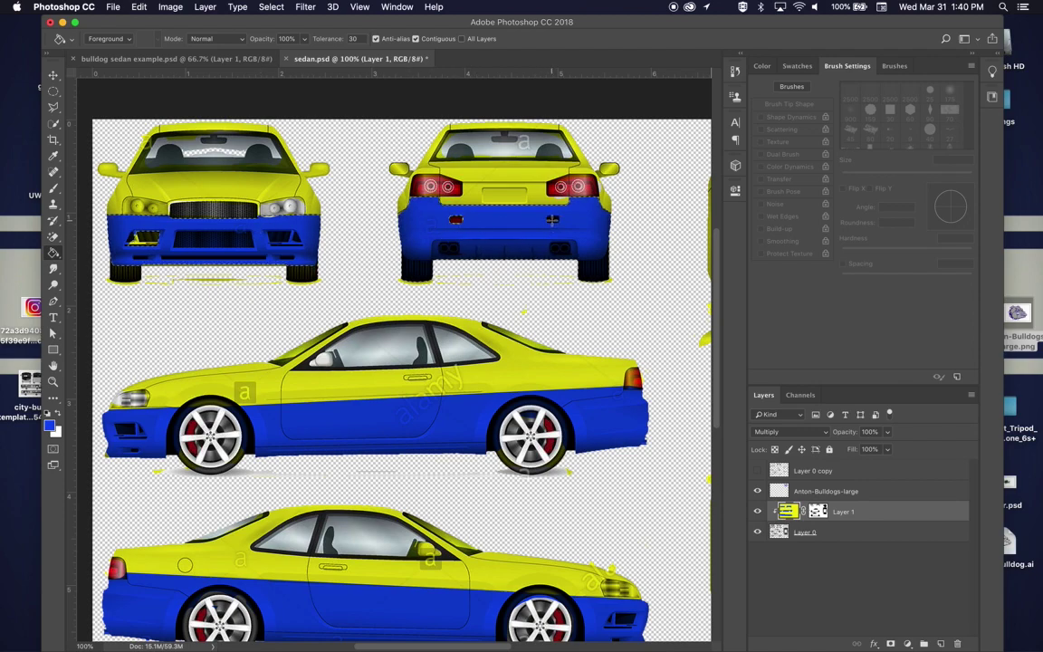
key("super+d")
key("super+backslash")
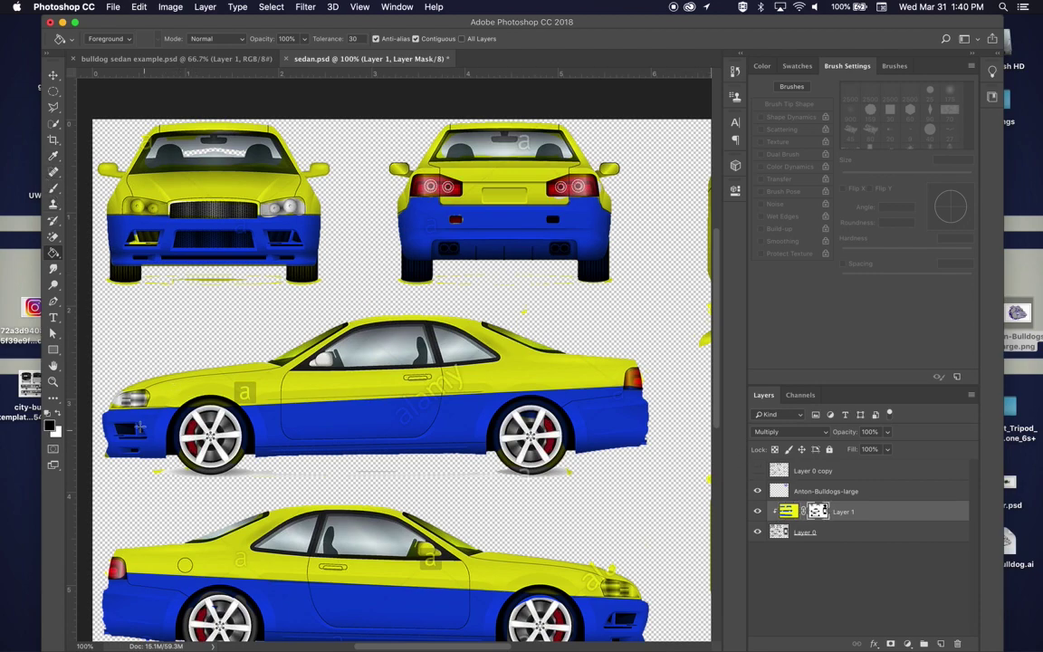
left_click(54, 189)
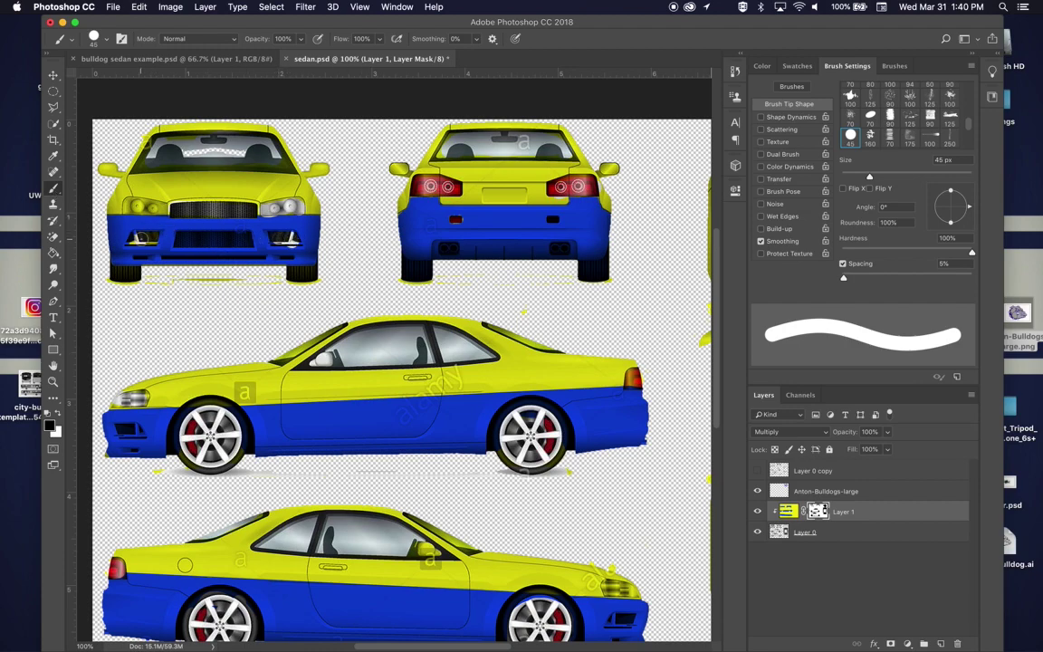
With a 15 px brush, mask blue off the front grille mesh, undoing a stray side-window stroke
key("bracketleft")
key("bracketleft")
key("bracketleft")
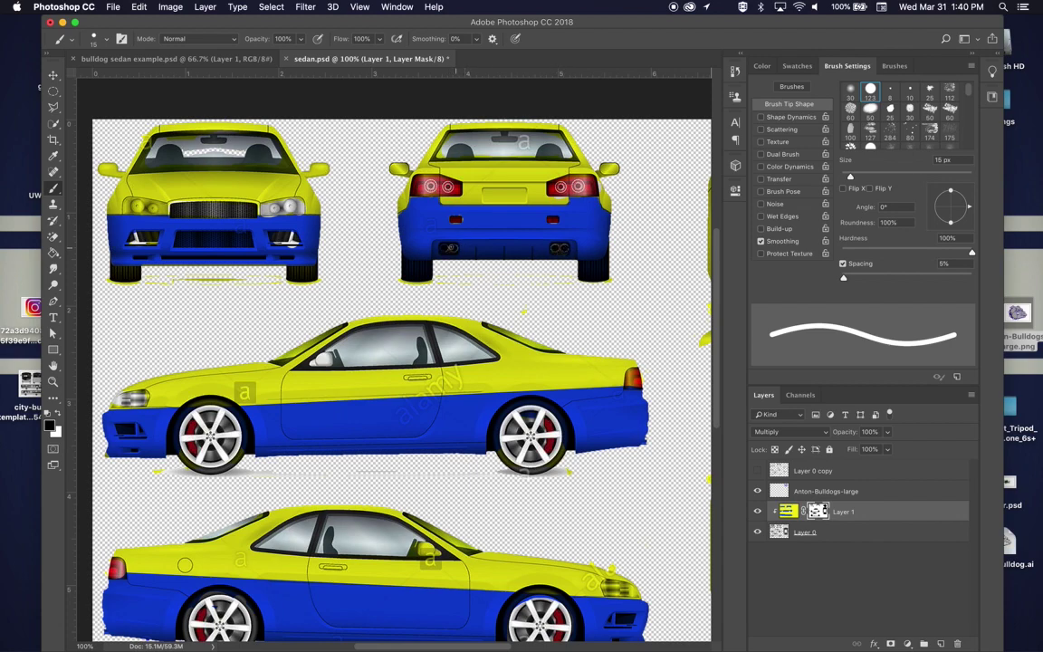
left_click_drag(245, 240, 212, 241)
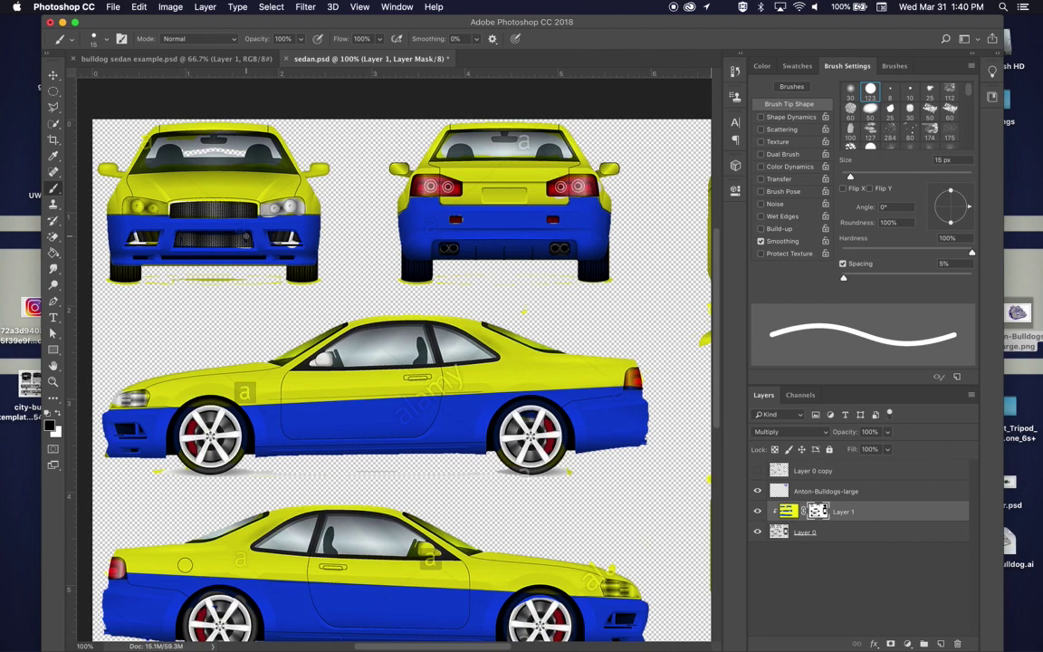
left_click(58, 415)
mouse_move(370, 337)
left_mouse_down()
mouse_move(389, 349)
mouse_move(460, 345)
left_mouse_up()
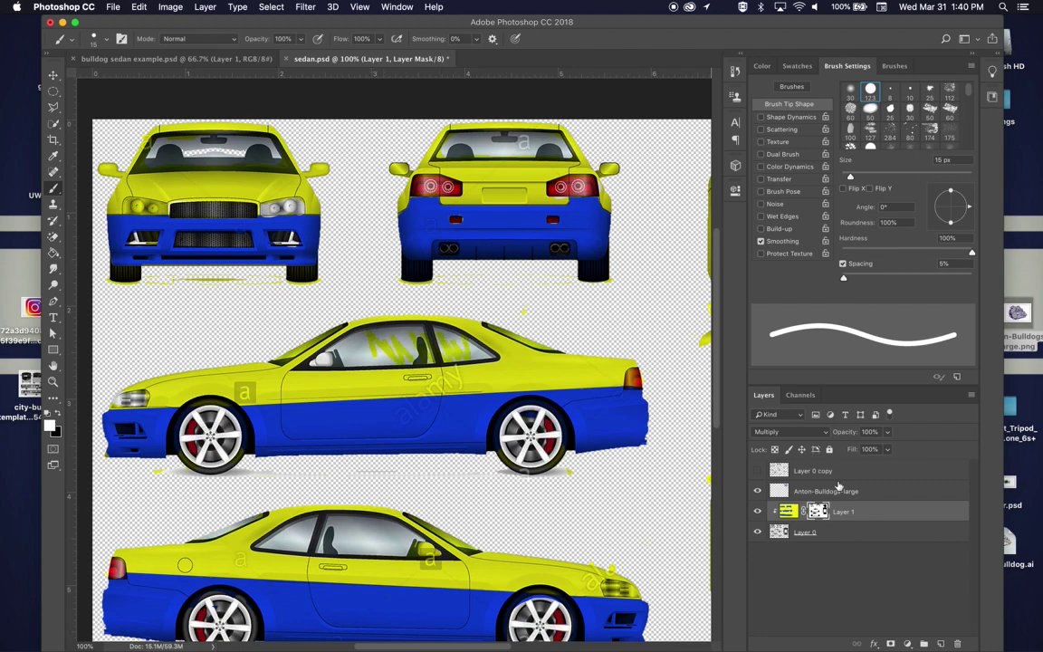
key("super+z")
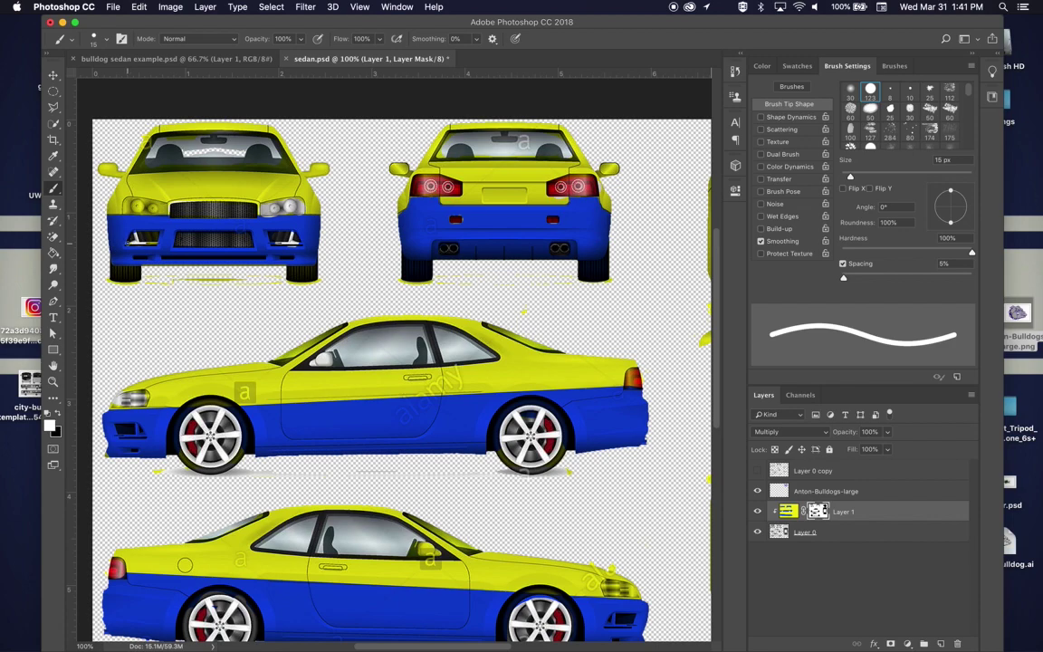
key("x")
From Layer 0, add a new empty Layer 2 and drag it above Anton-Bulldogs-large
scroll(237, 391, "down", 3)
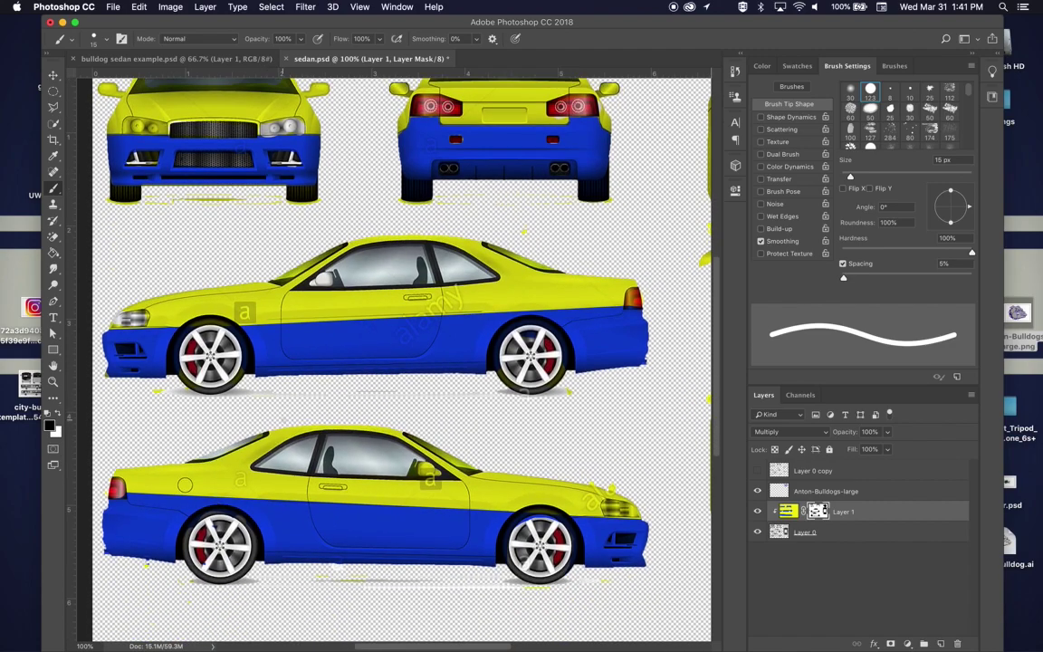
scroll(185, 485, "right", 6)
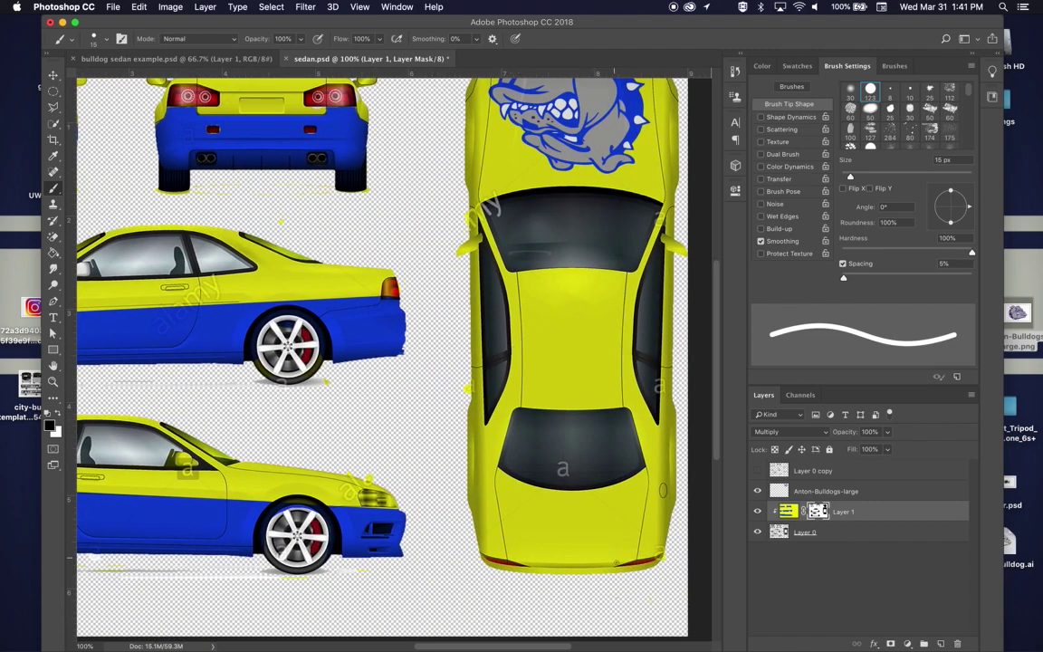
scroll(497, 517, "up", 6)
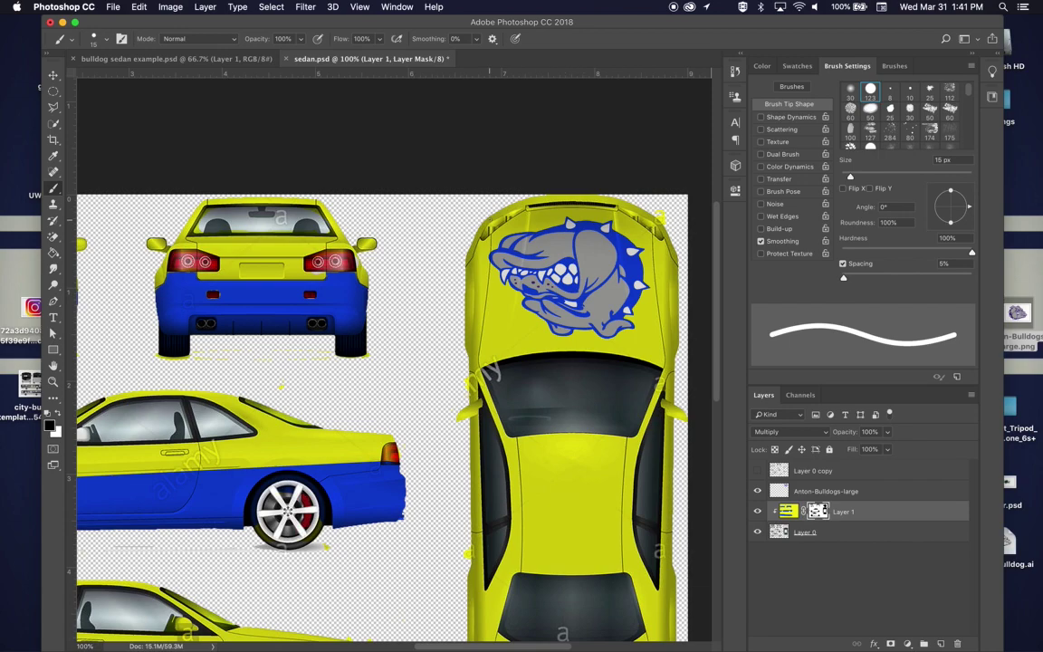
left_click(775, 532)
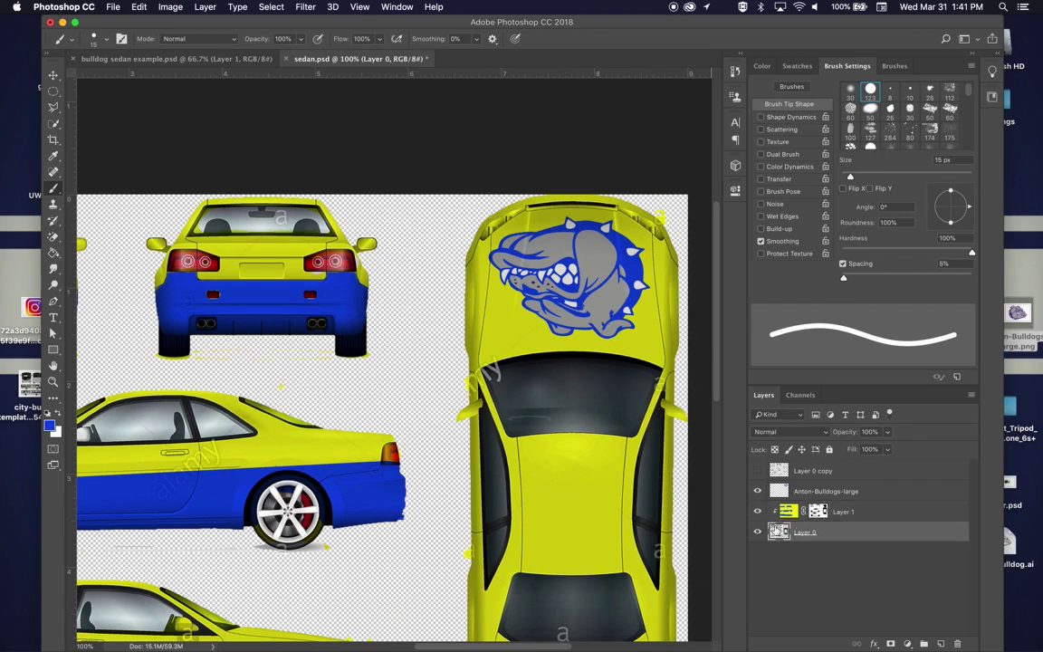
left_click(757, 532, "alt")
left_click(757, 532, "alt")
left_click(941, 642)
left_click_drag(829, 532, 809, 491)
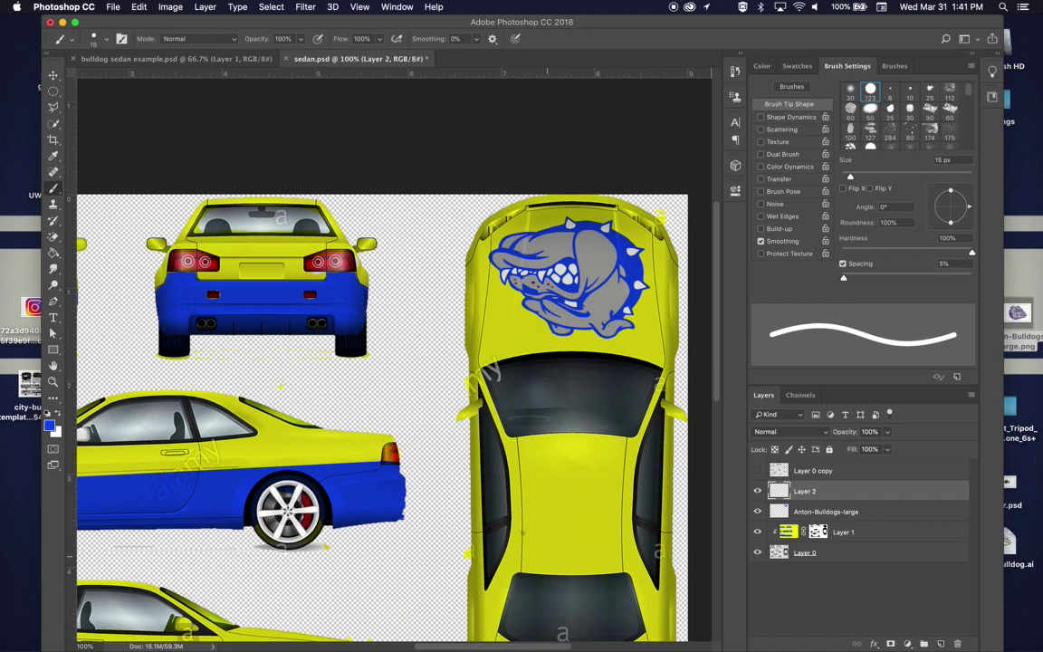
Scroll to the side-view cars, target Layer 1's mask, and undo the last edit
scroll(529, 501, "down", 5)
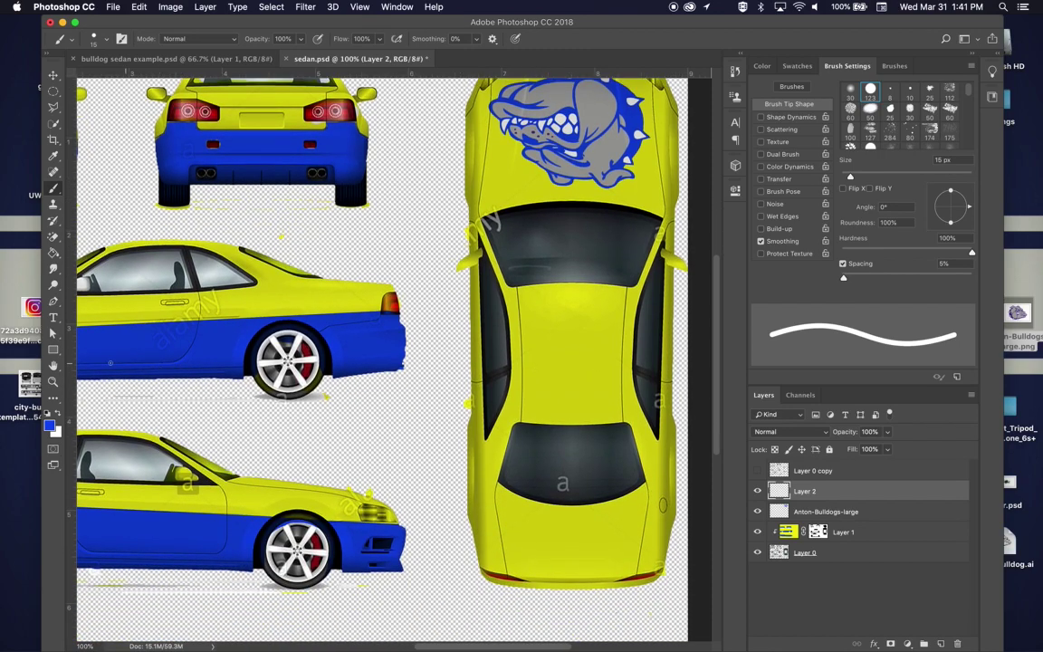
scroll(179, 326, "left", 5)
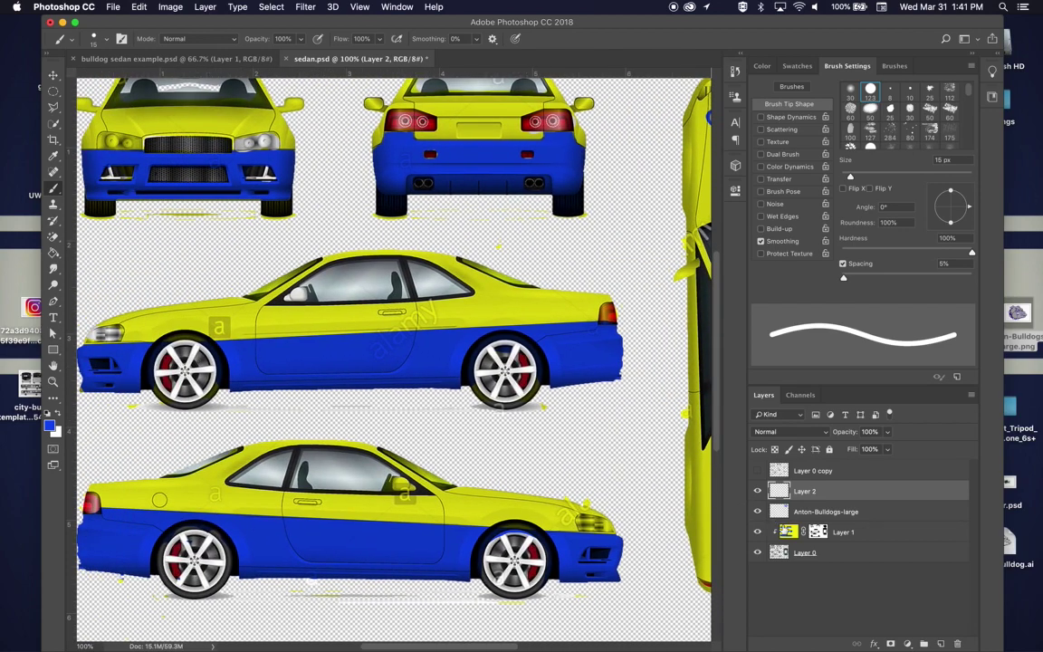
left_click(817, 532)
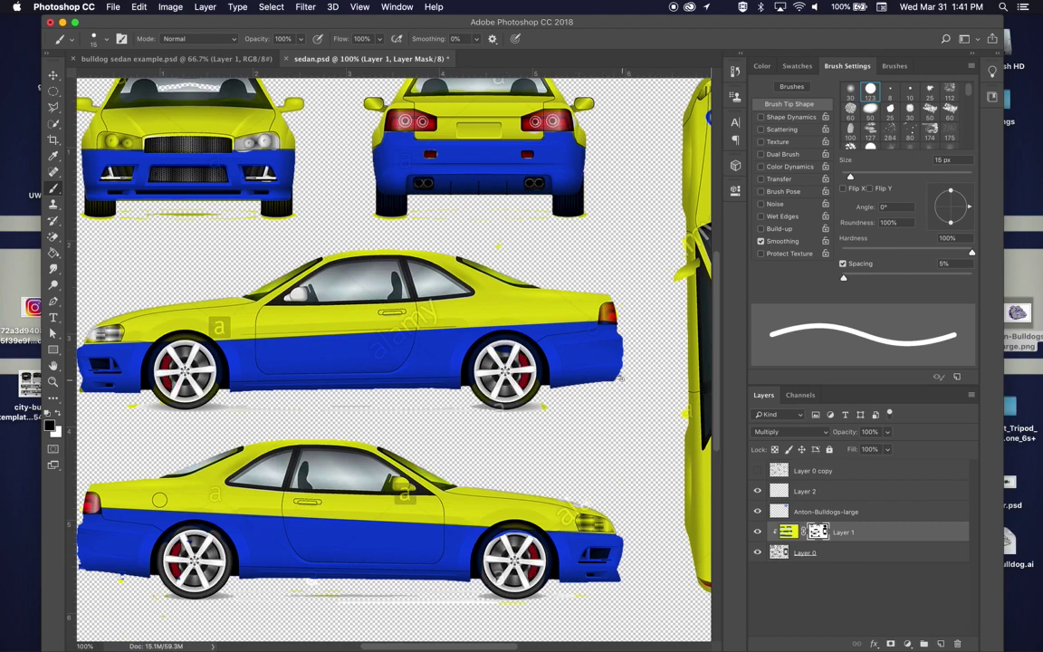
key("super+z")
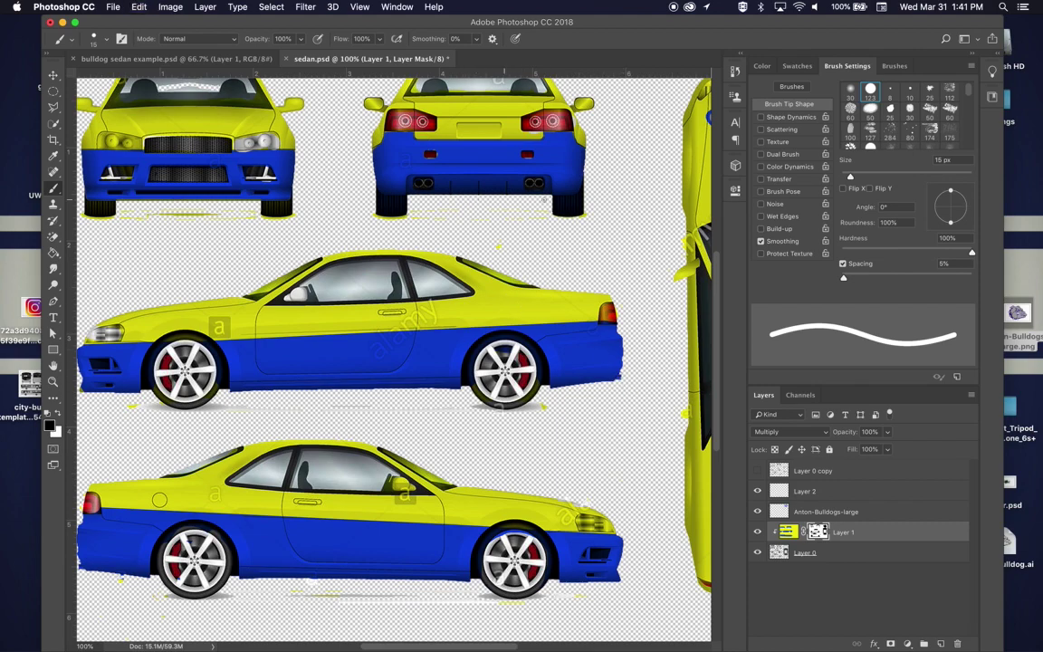